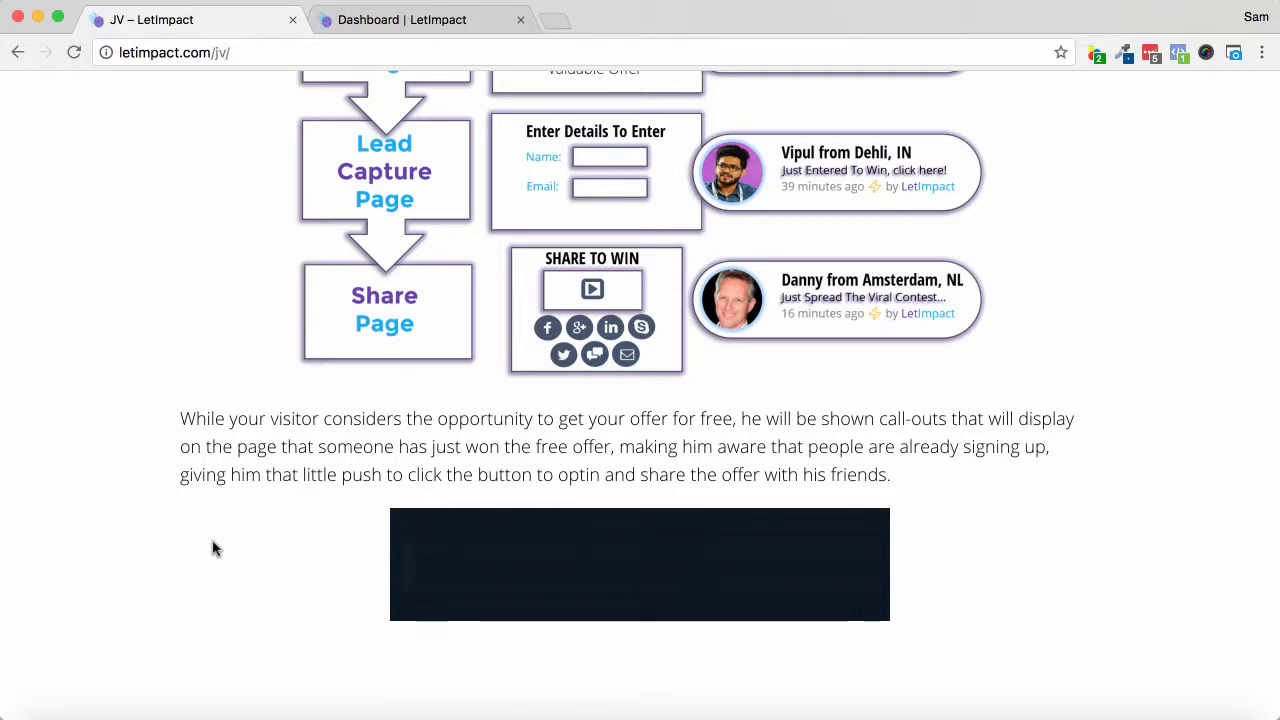
- Switch to the LetImpact dashboard, look over the summary, and start a new callout campaign
click(352, 19)
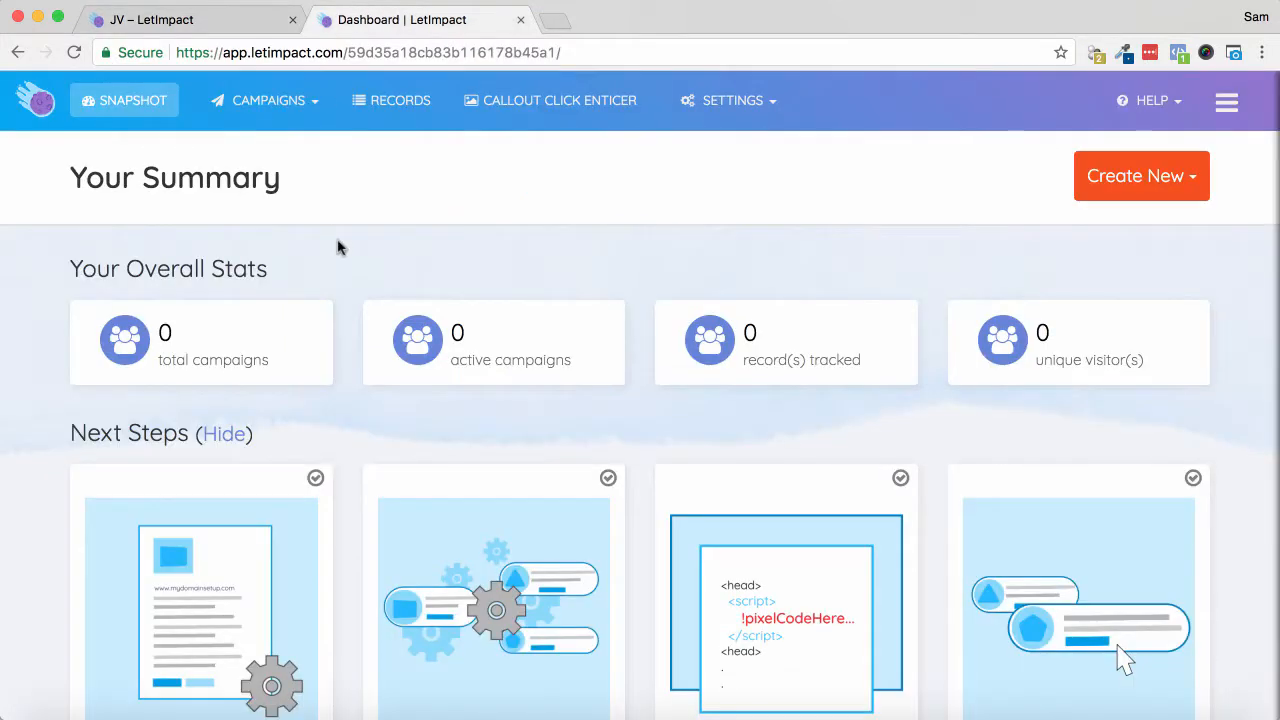
scroll(641, 344, down, 5)
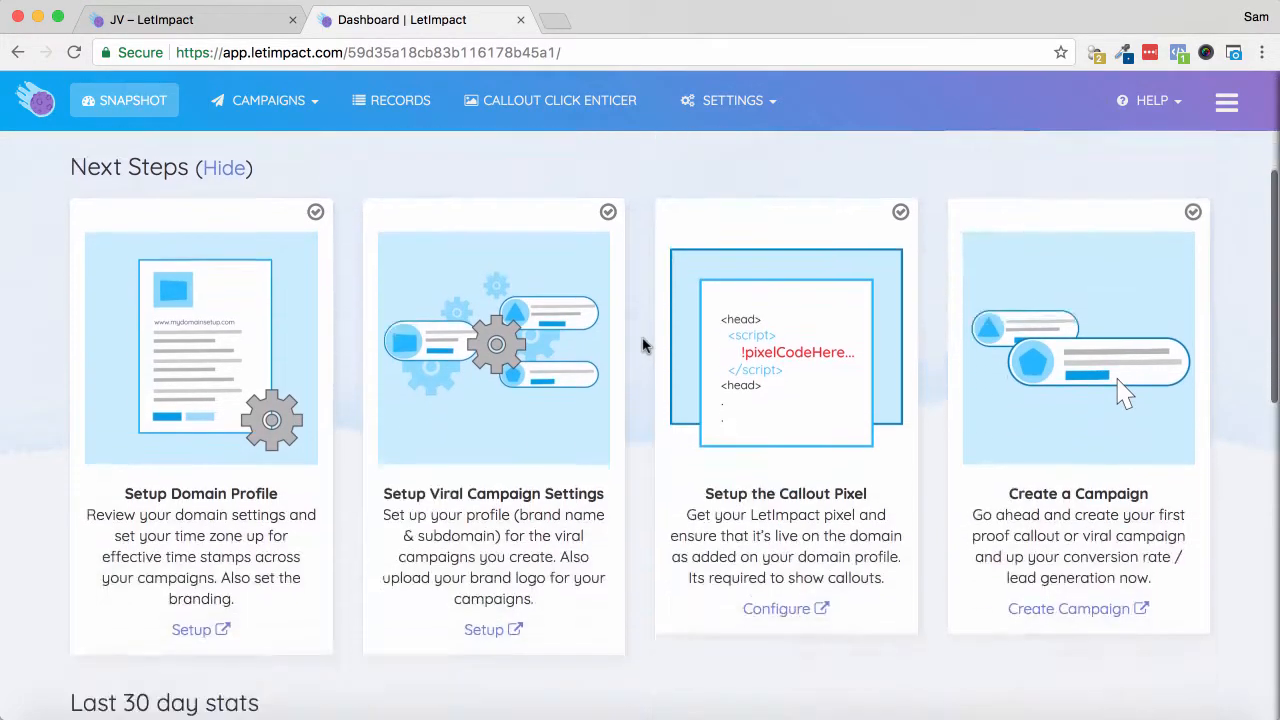
scroll(643, 345, down, 15)
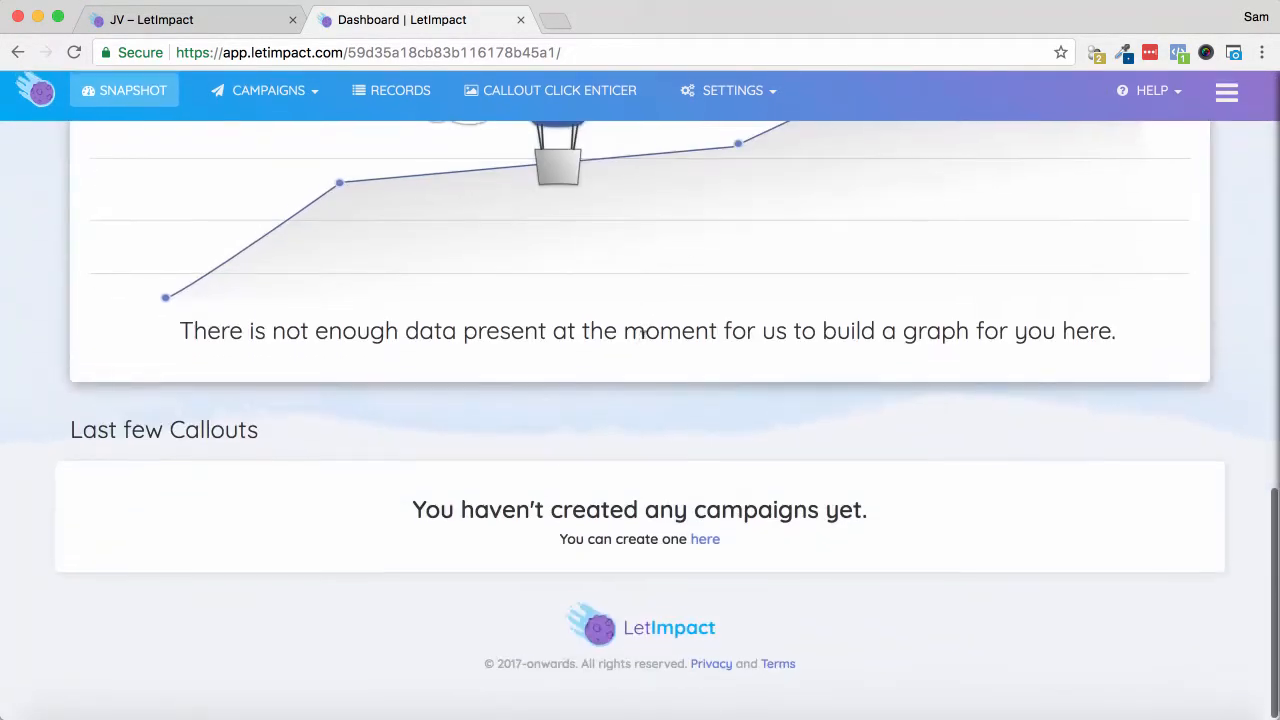
scroll(641, 333, up, 20)
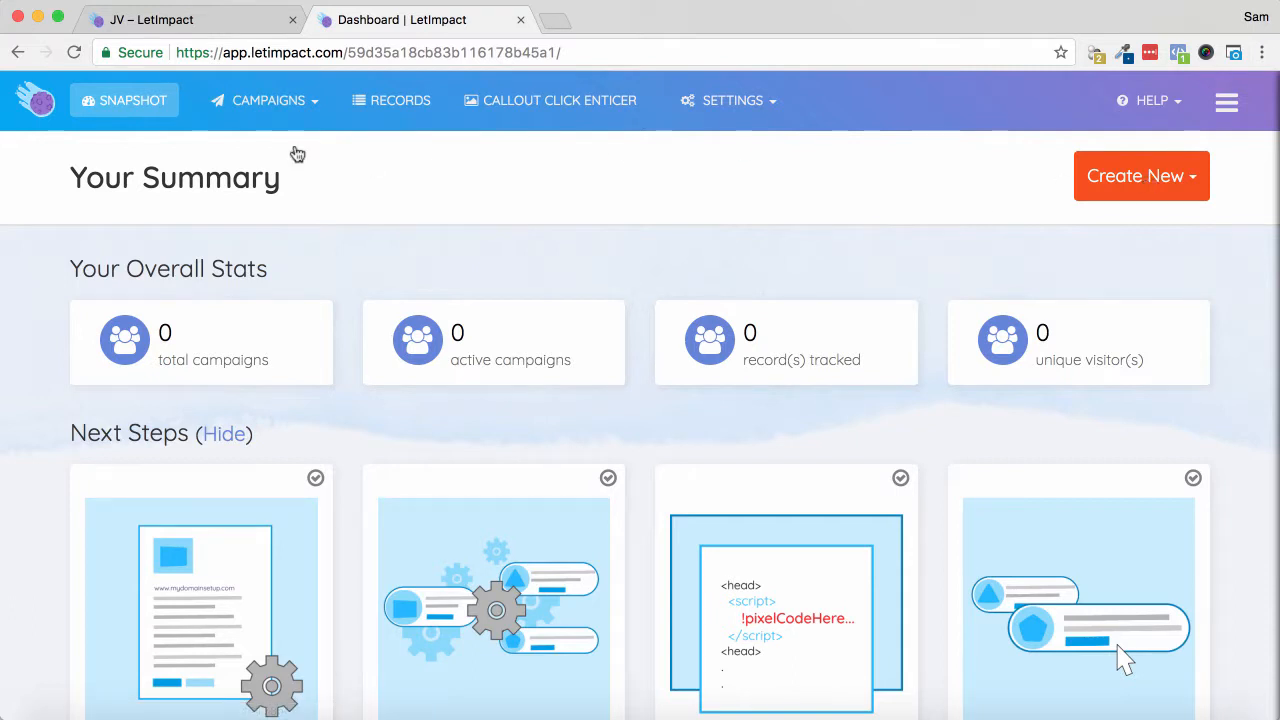
click(1166, 186)
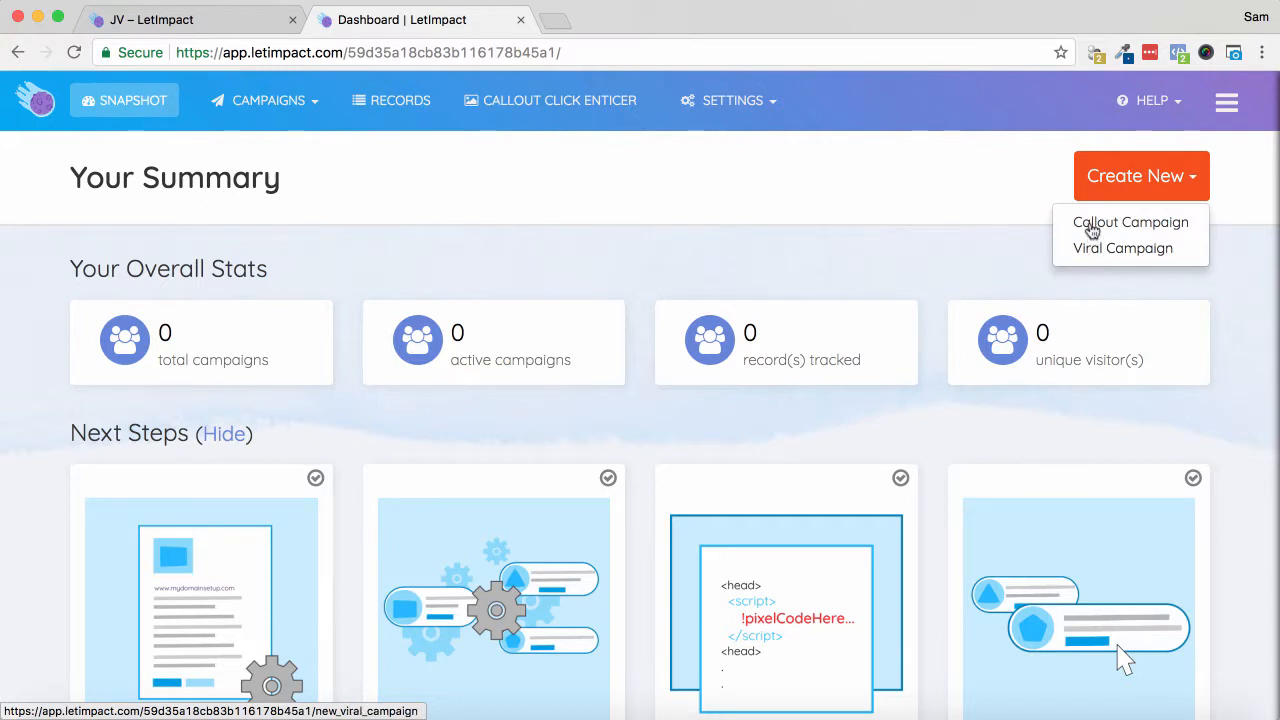
click(1092, 224)
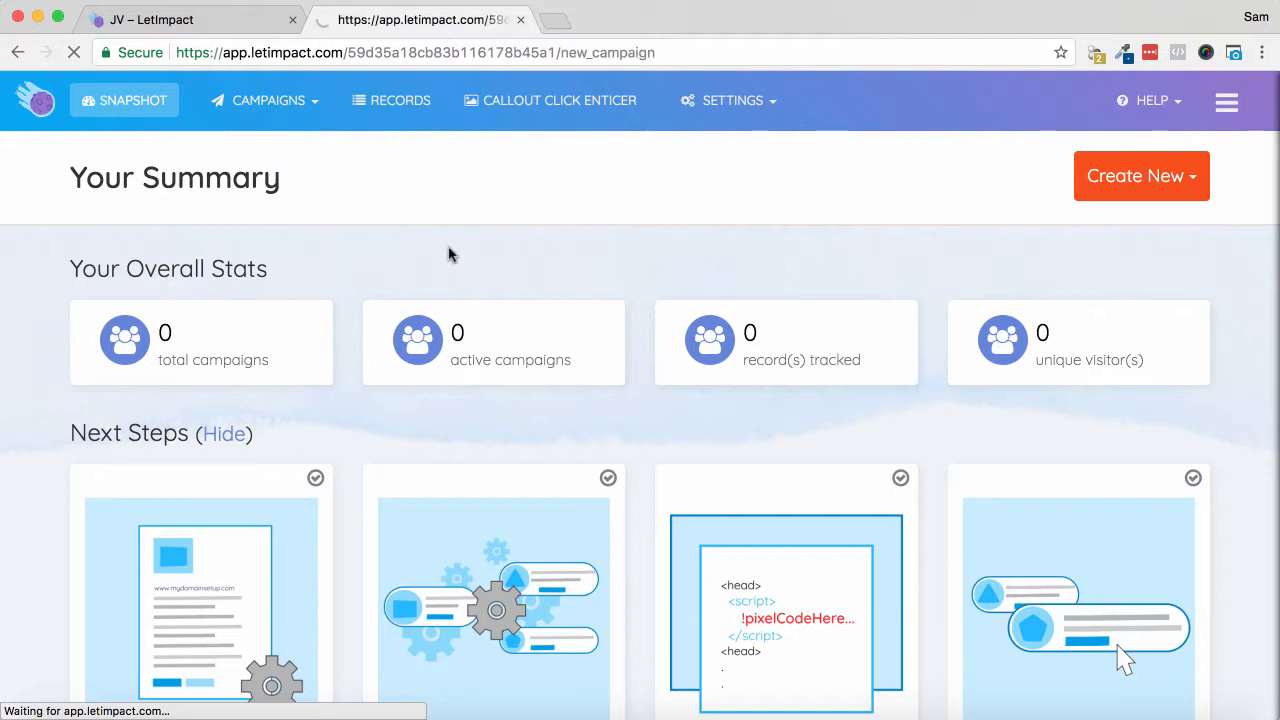
- Review the available campaign record sources, including Auto Record, Custom Curation, Custom Webhook, ClickFunnels and Infusionsoft
scroll(751, 297, down, 5)
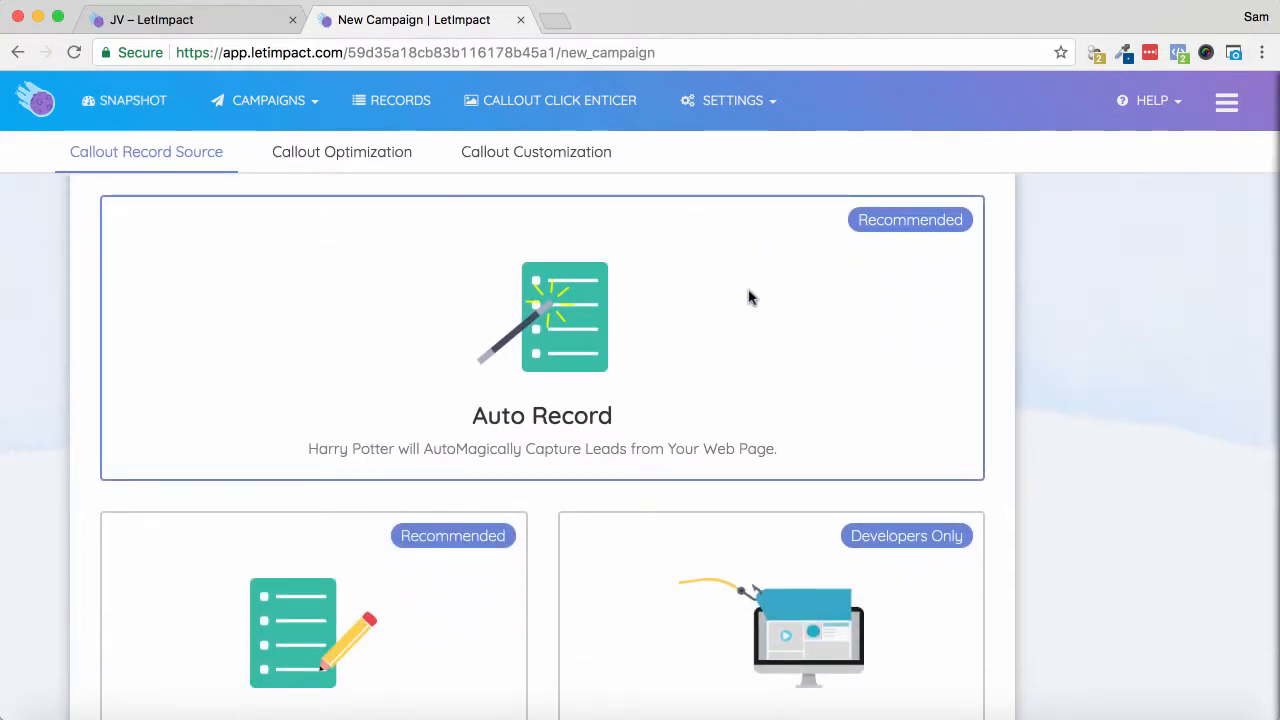
scroll(751, 297, down, 1)
scroll(751, 297, down, 3)
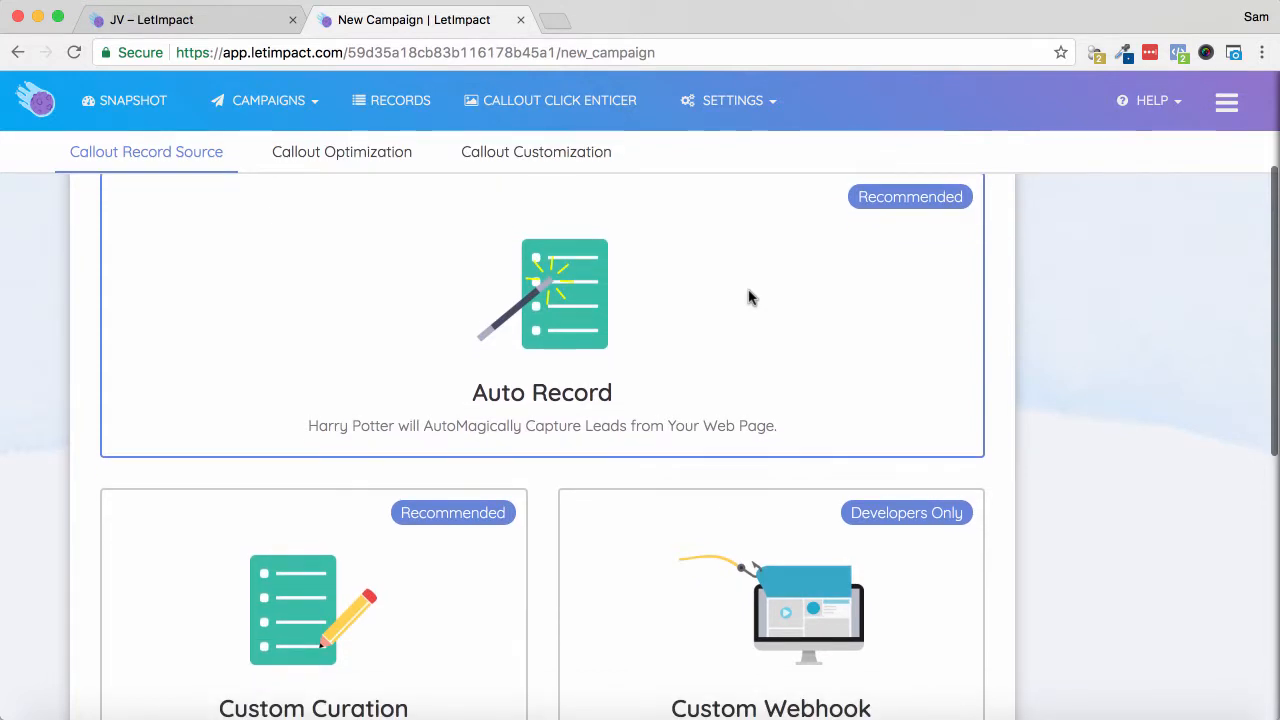
scroll(605, 314, down, 1)
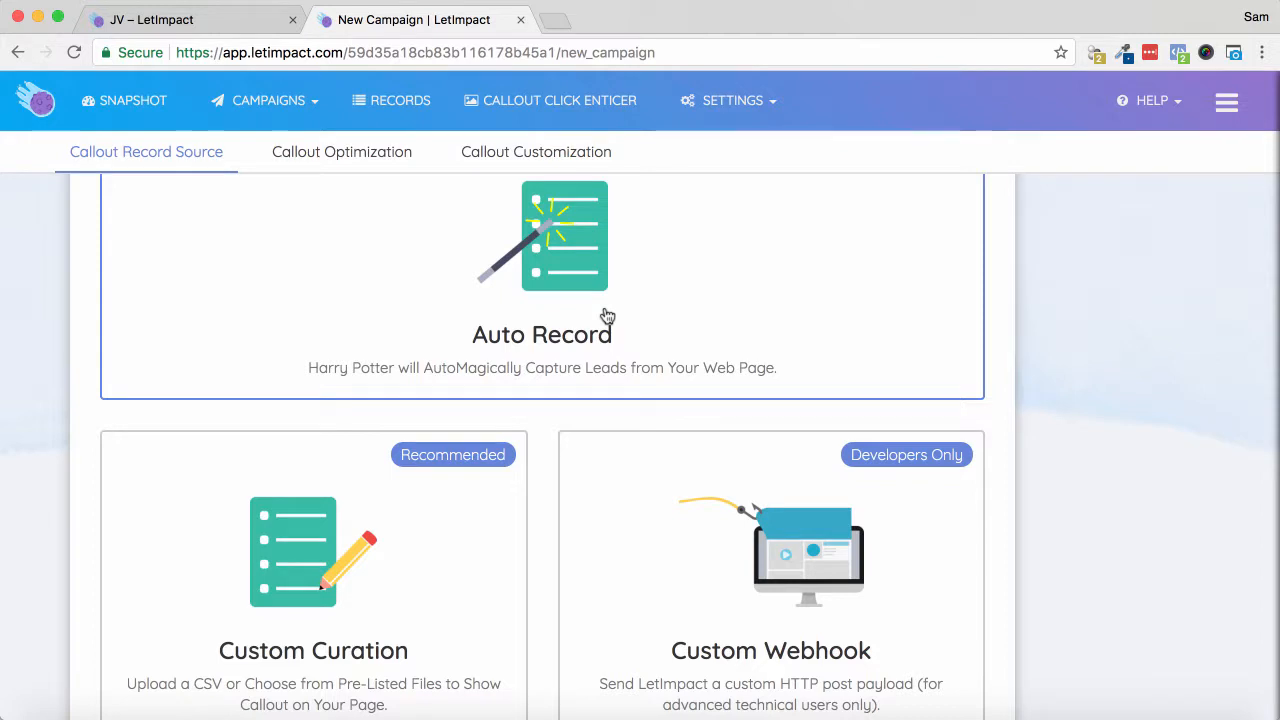
scroll(607, 316, down, 6)
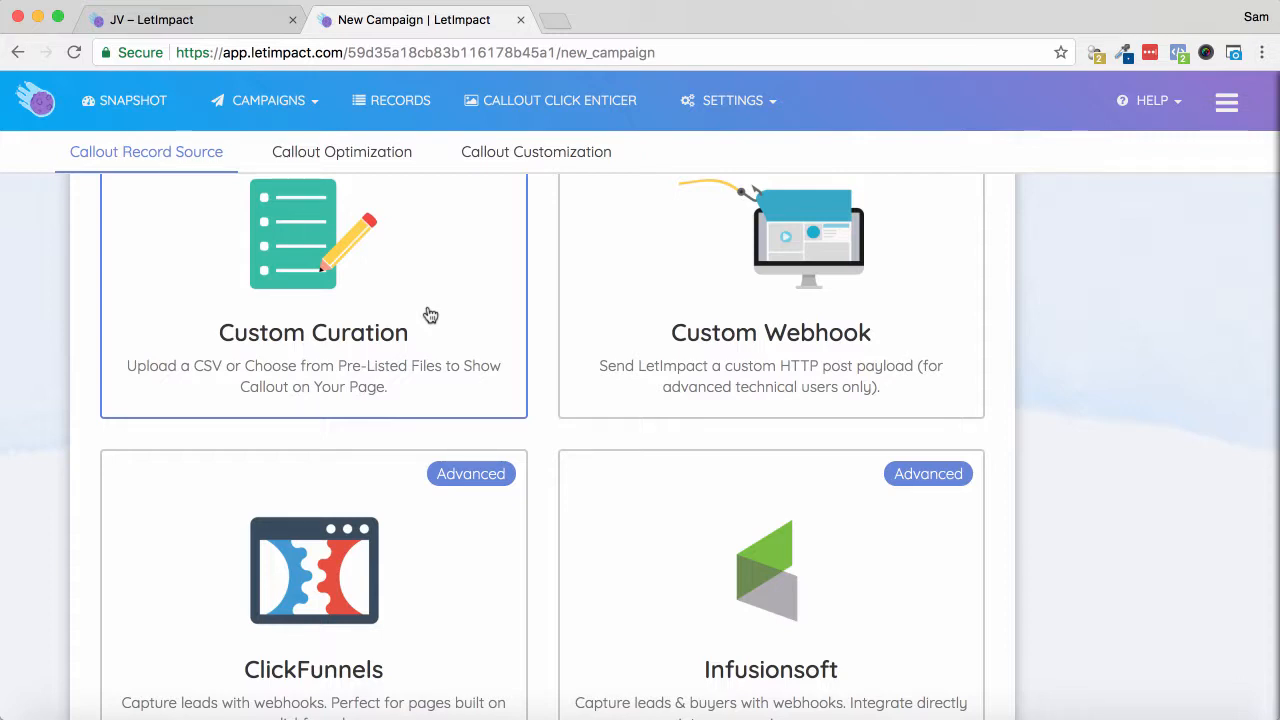
scroll(430, 315, down, 1)
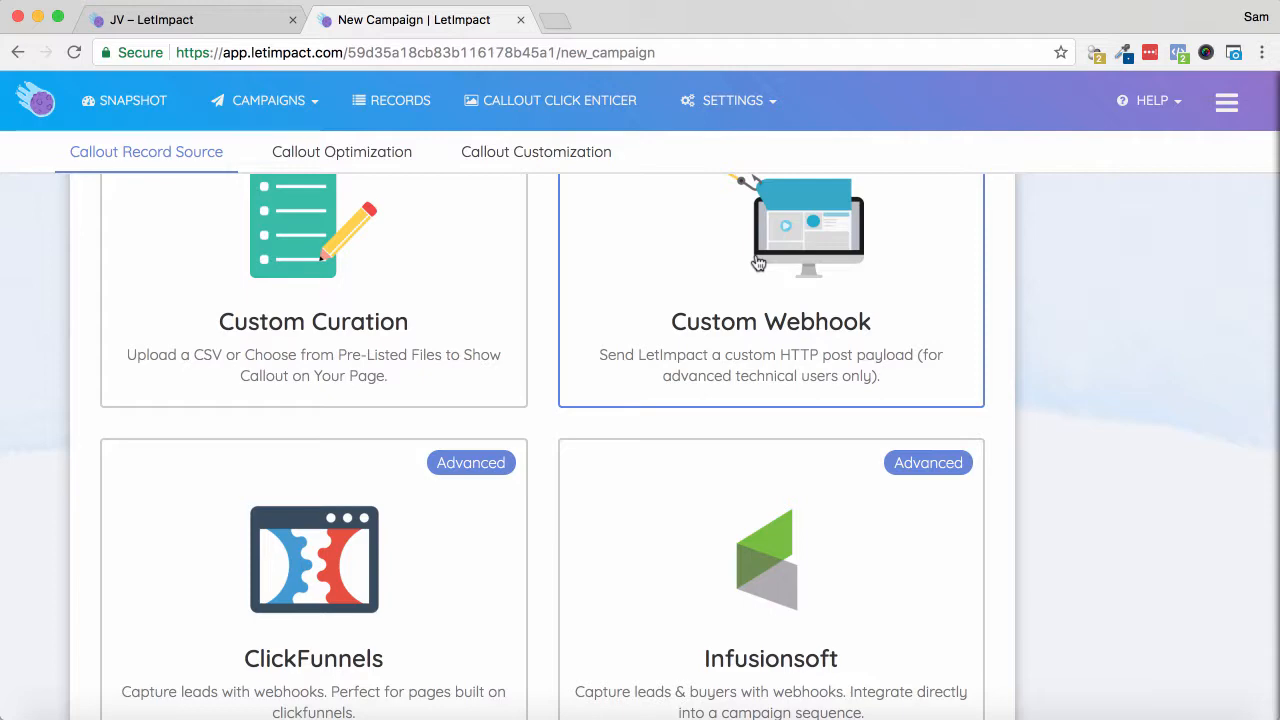
scroll(758, 262, down, 5)
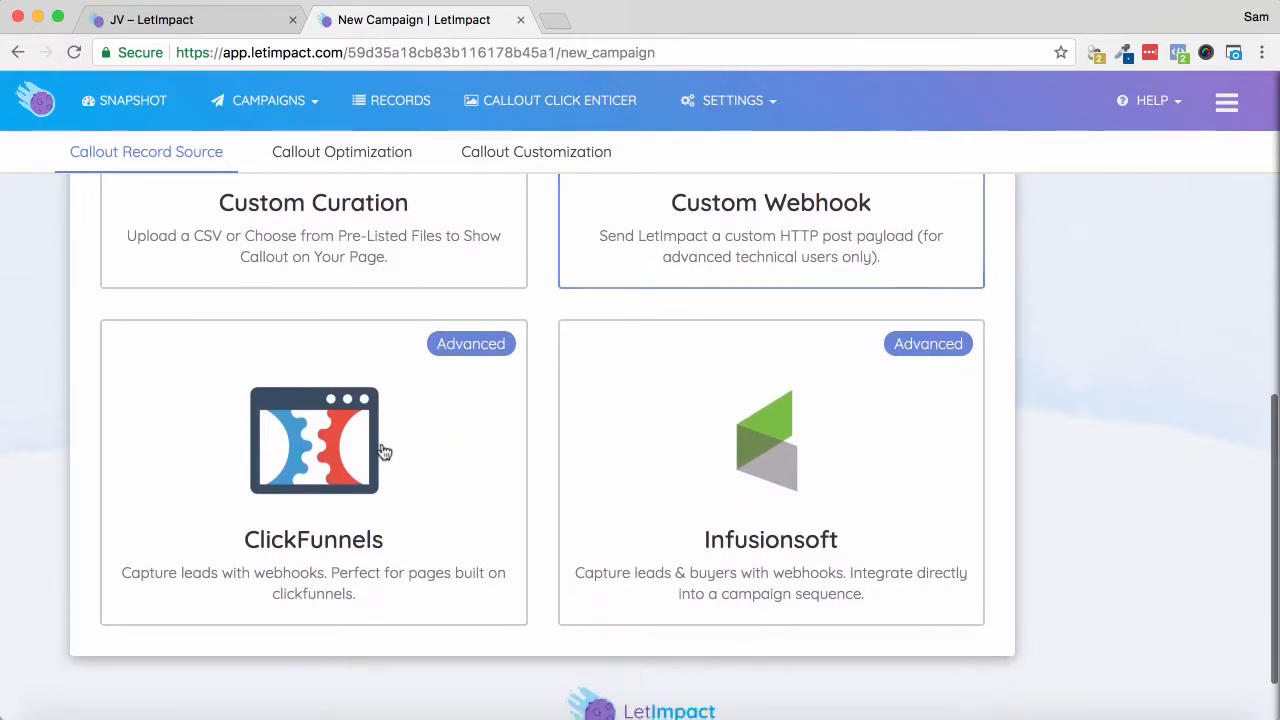
scroll(800, 478, down, 2)
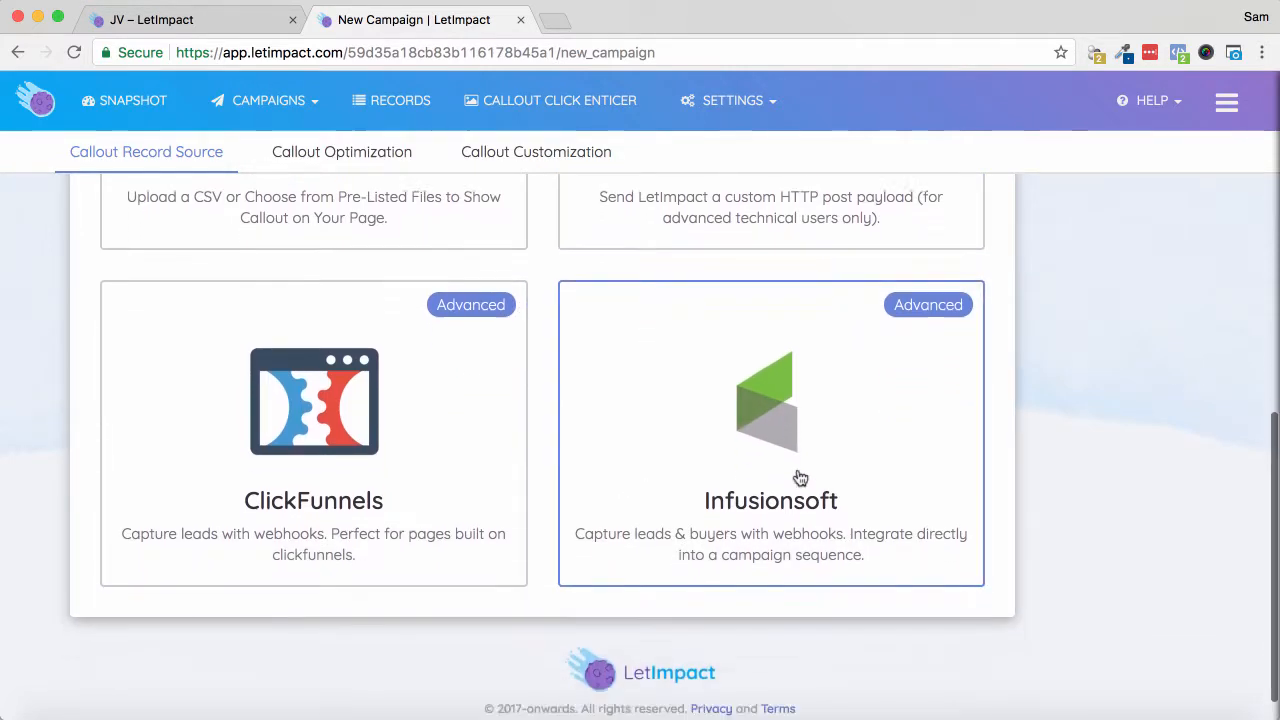
scroll(623, 457, up, 15)
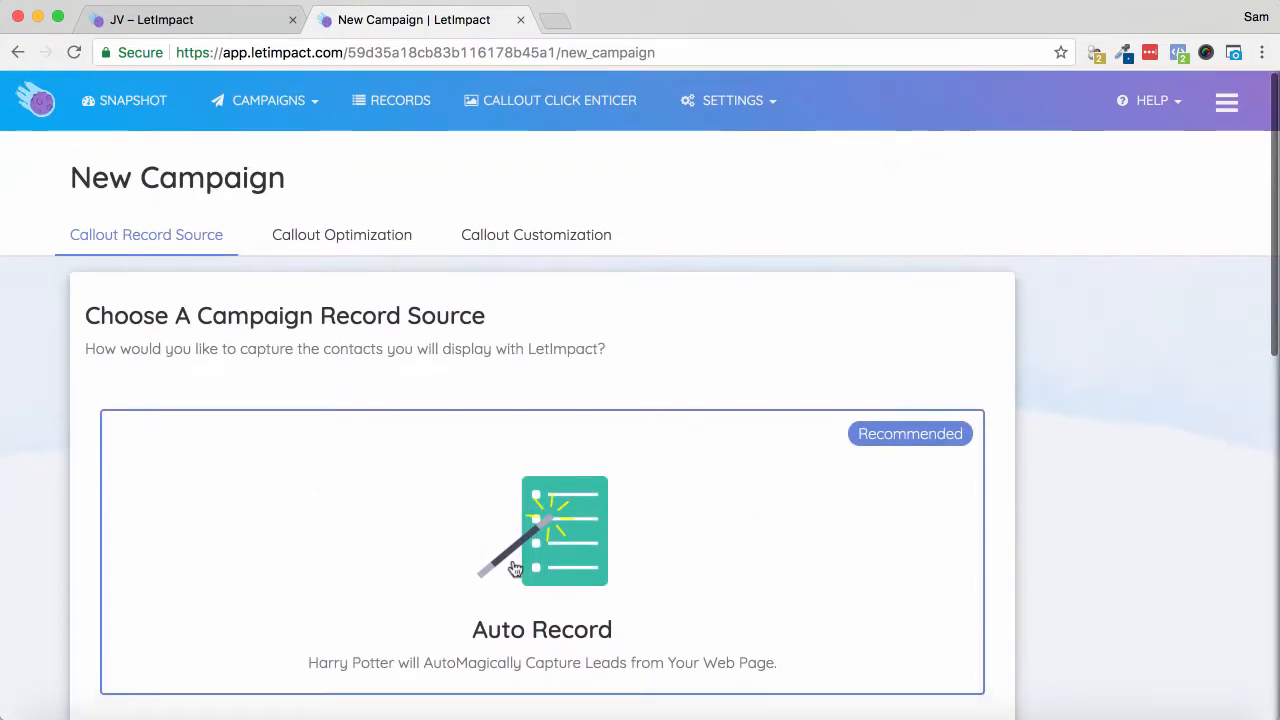
- Choose Auto Record as the record source, set the page type to Webinar Registration, and continue to the callout customization
click(439, 539)
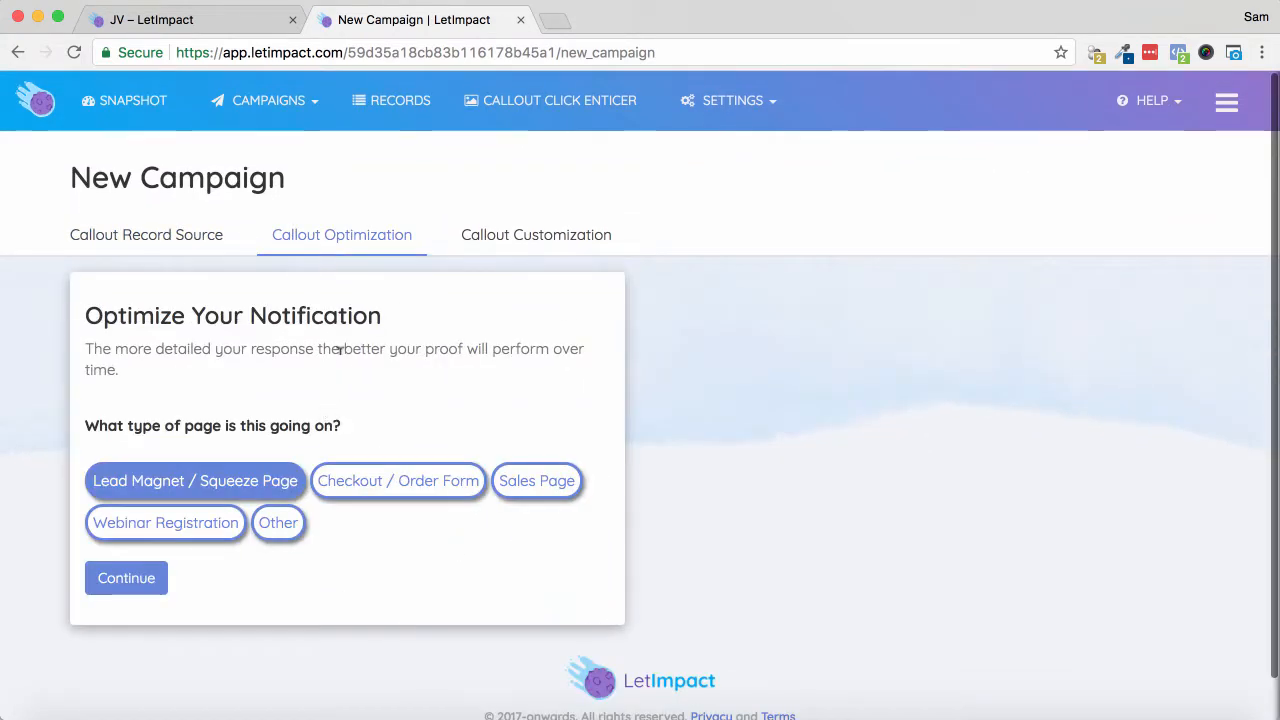
scroll(320, 355, down, 2)
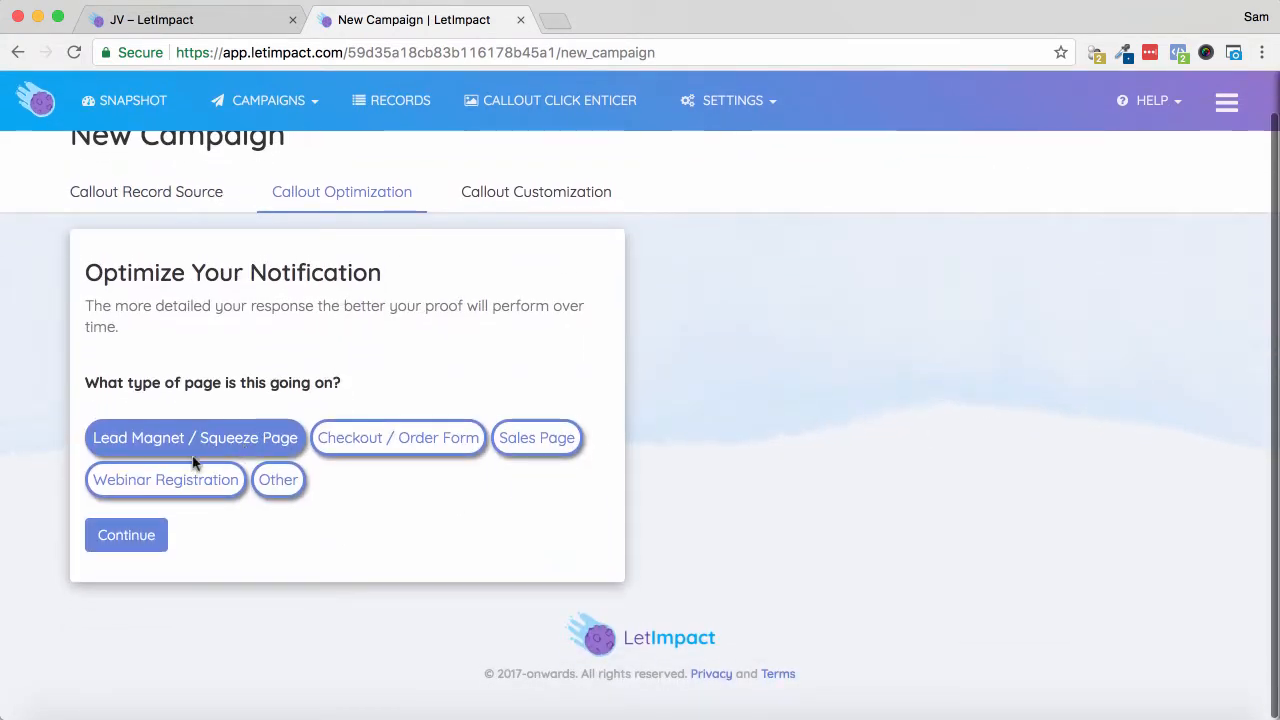
click(388, 444)
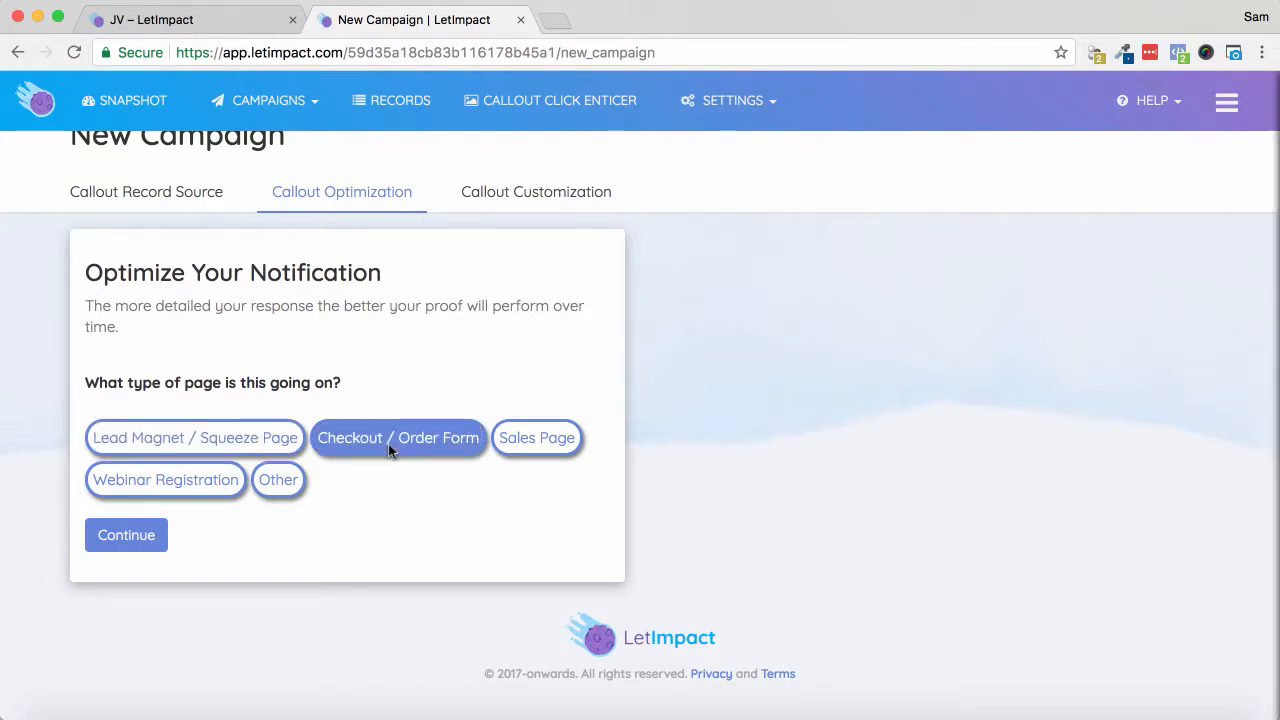
click(507, 437)
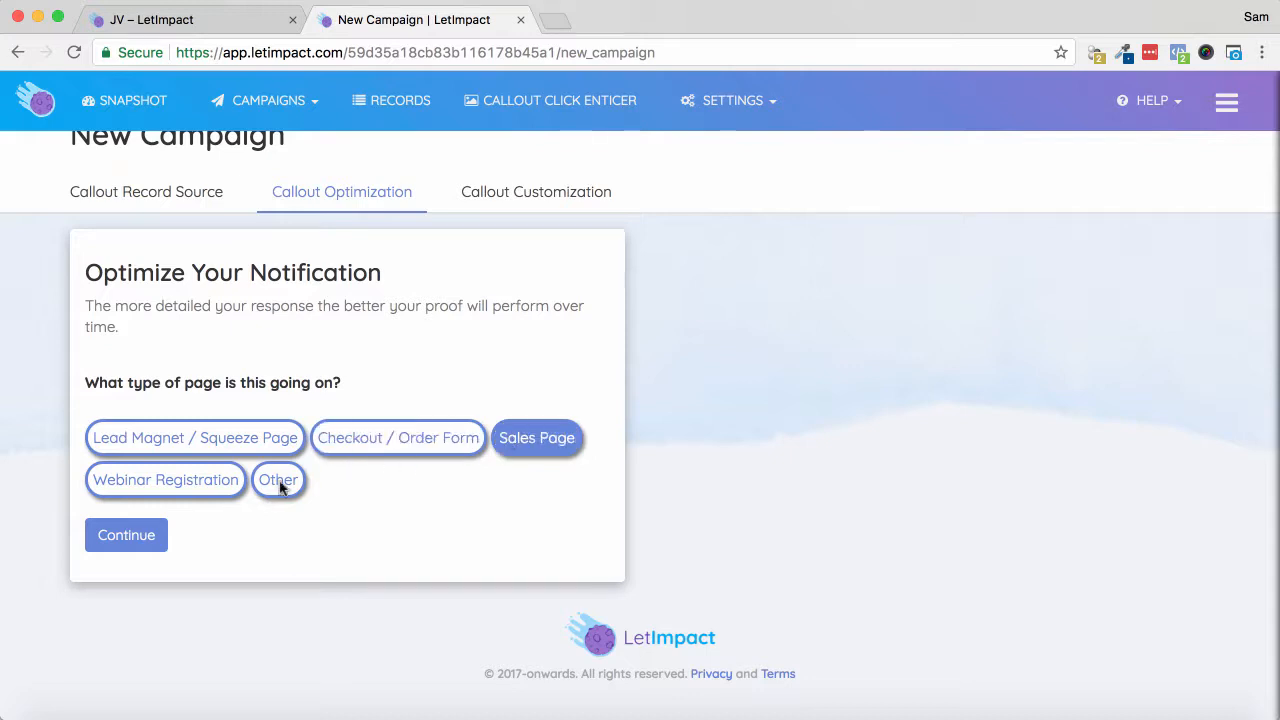
click(168, 483)
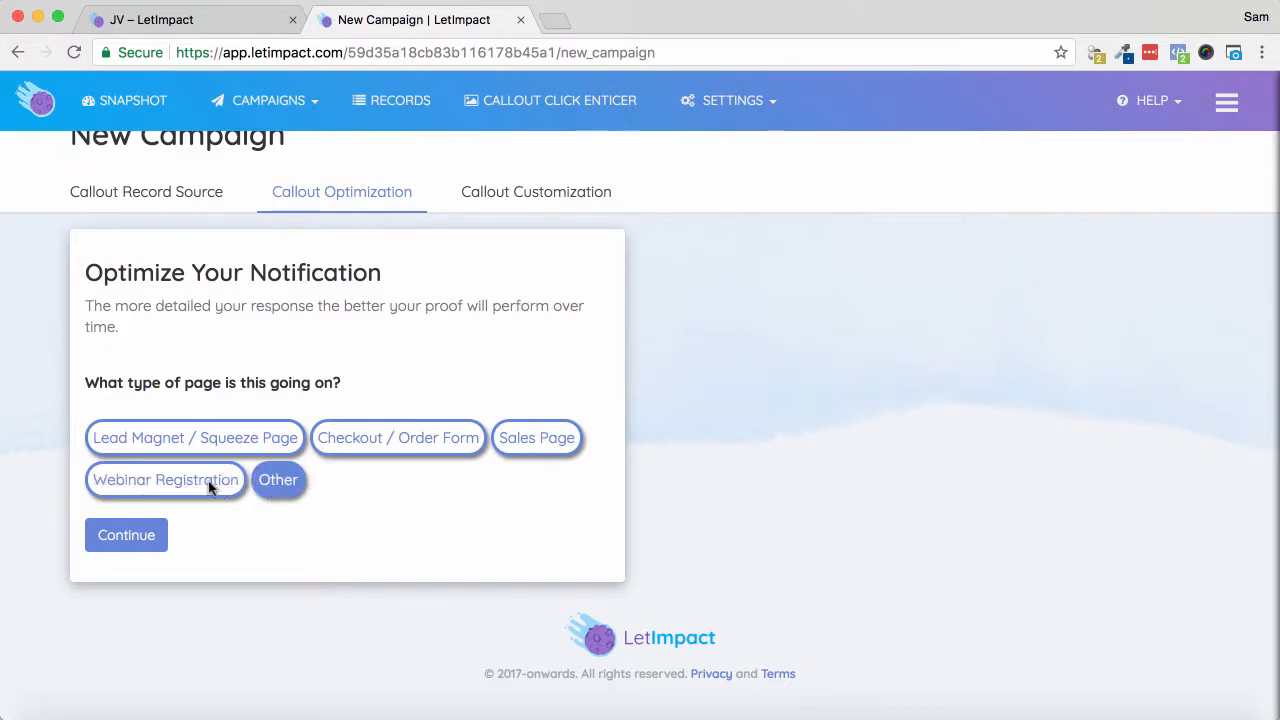
click(150, 535)
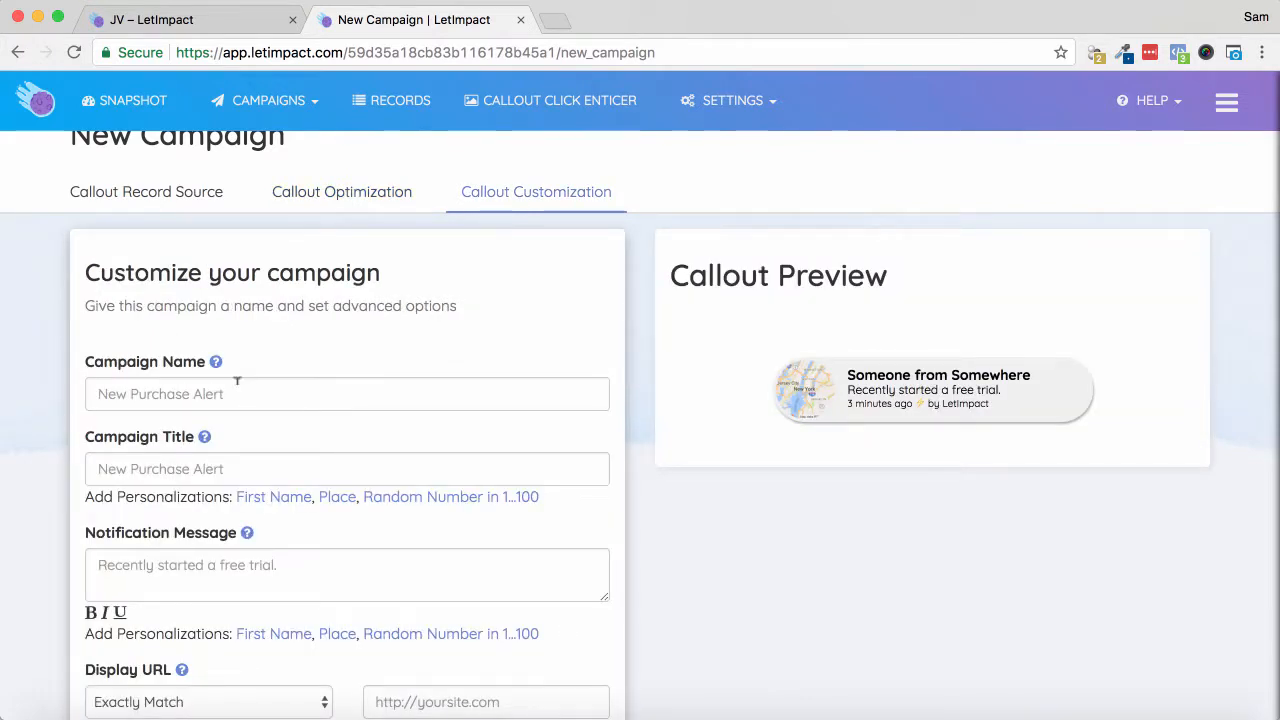
- Name the campaign Demo1 and build its title from the personalization tokens as "[first_name] from [place]"
click(231, 389)
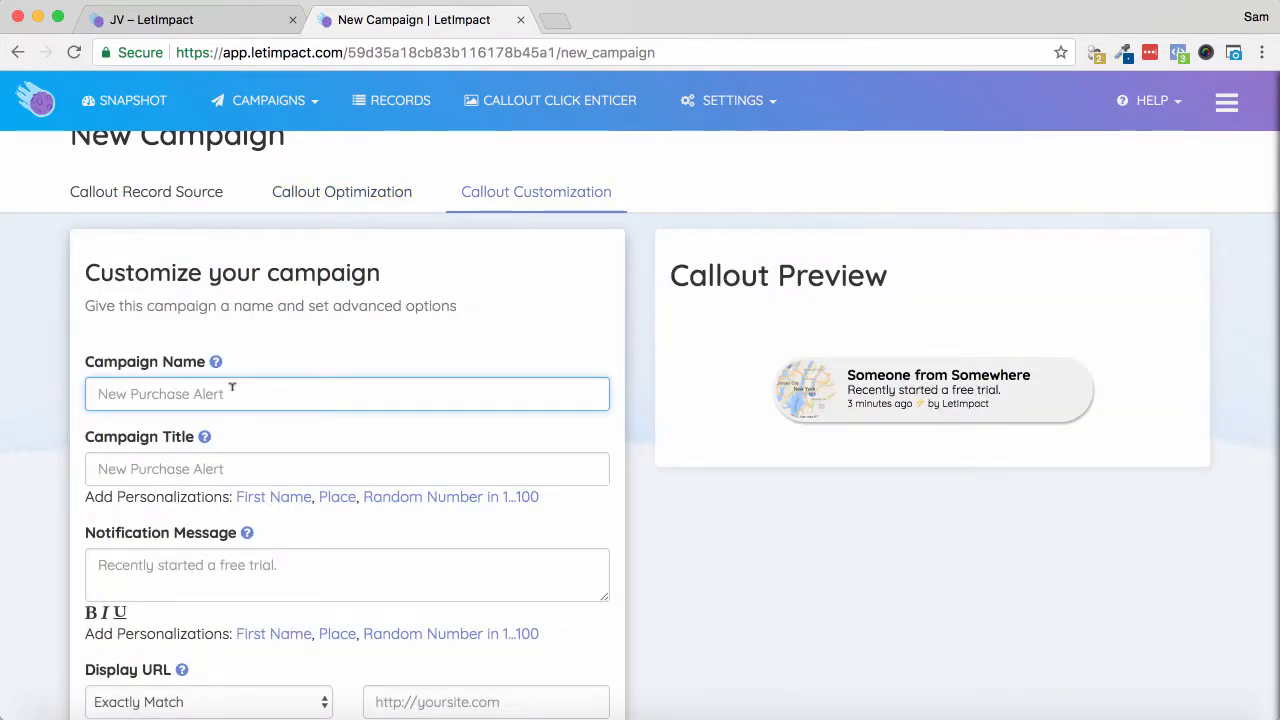
text(Demo1)
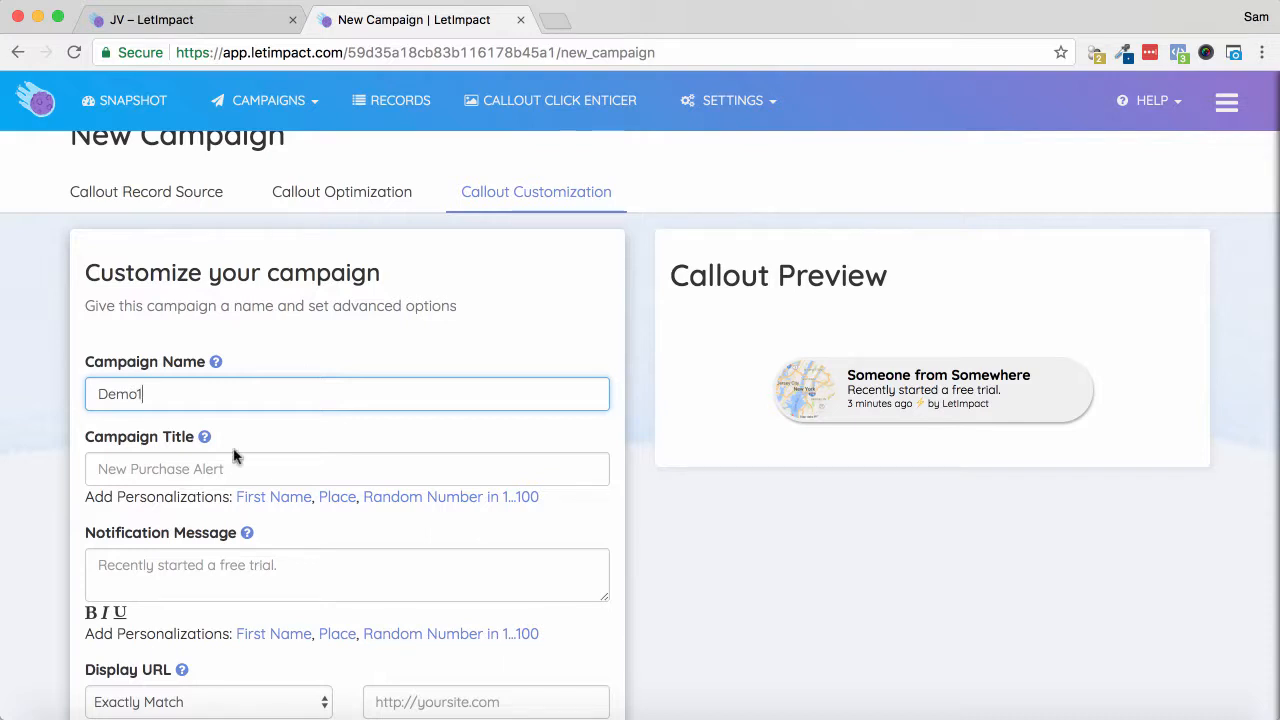
scroll(233, 456, down, 2)
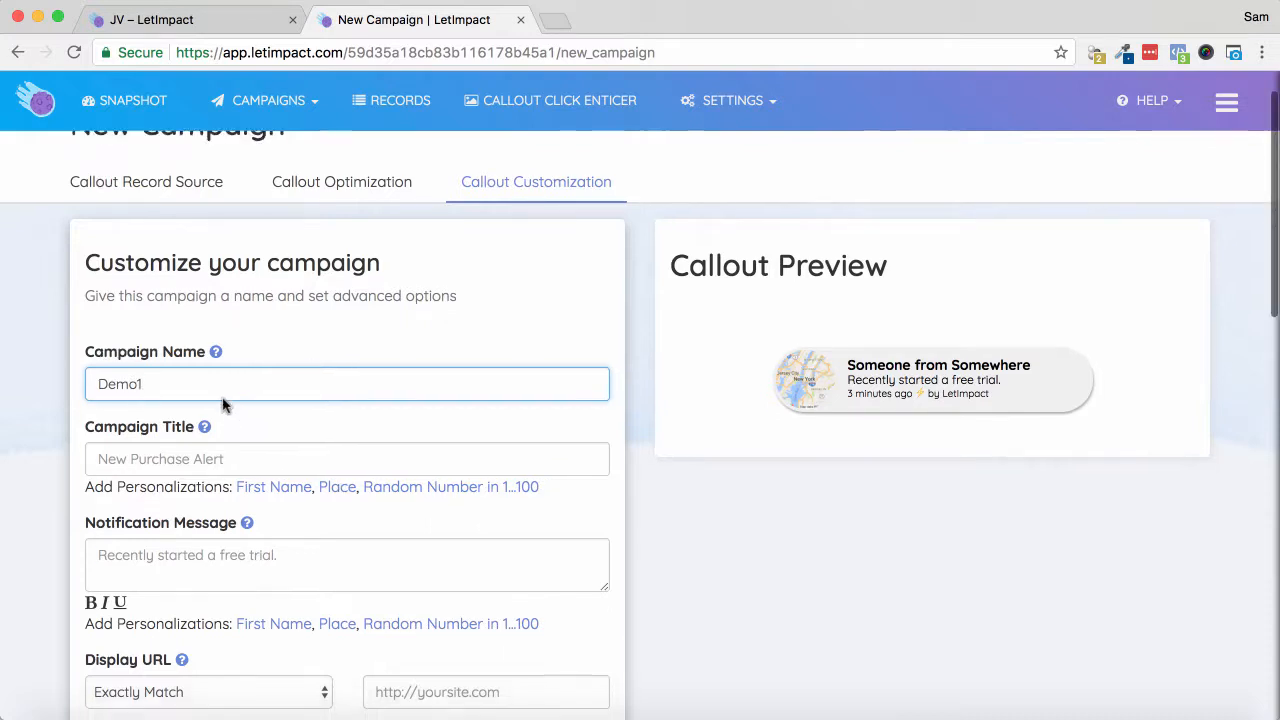
click(222, 393)
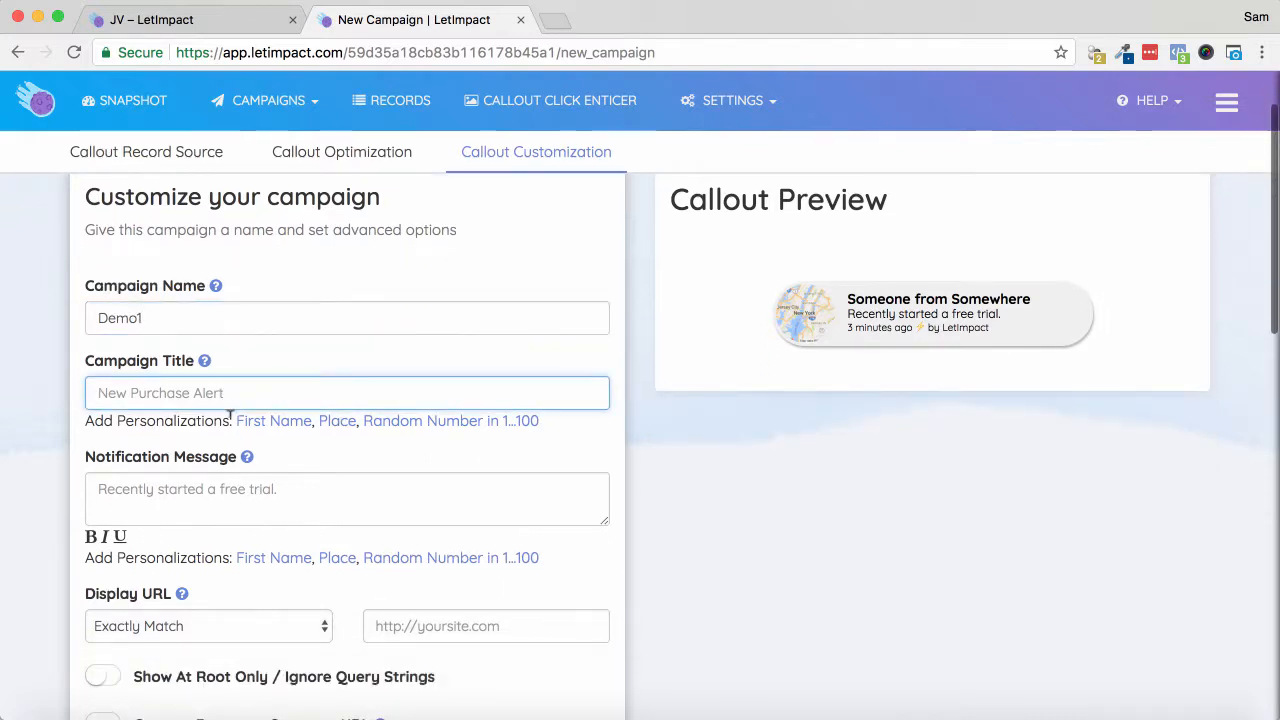
click(292, 418)
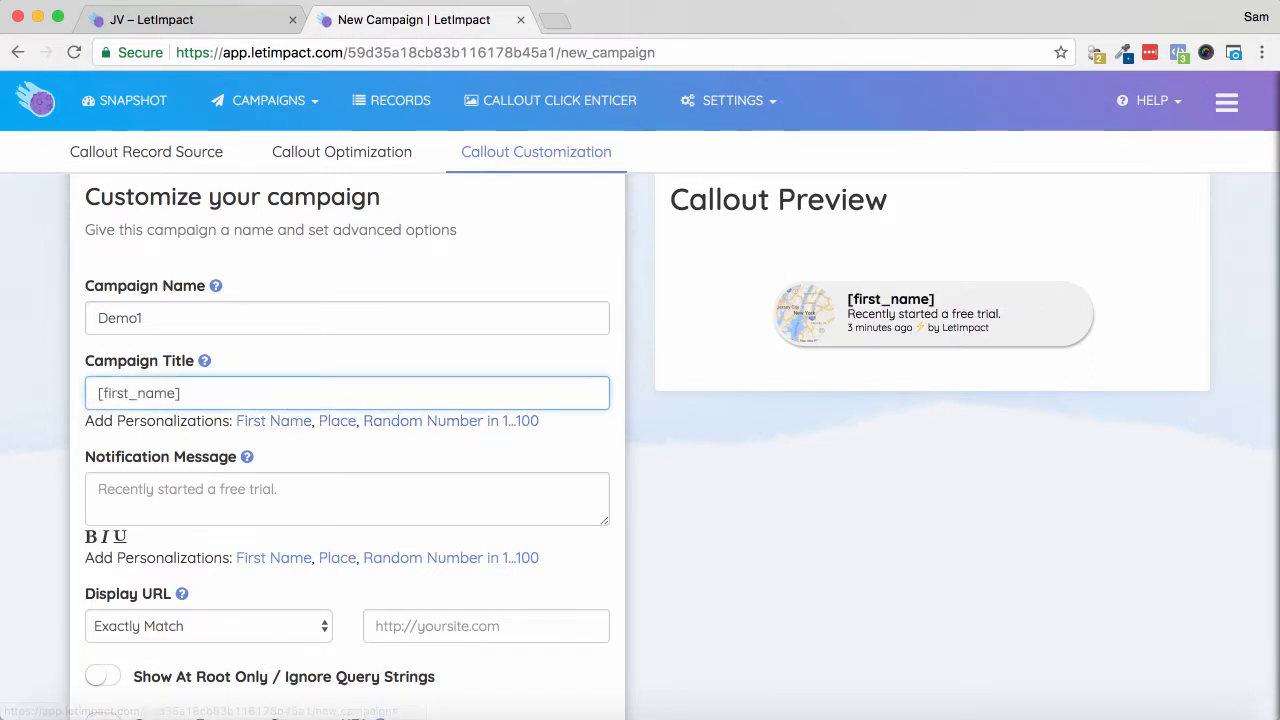
text(from)
click(349, 424)
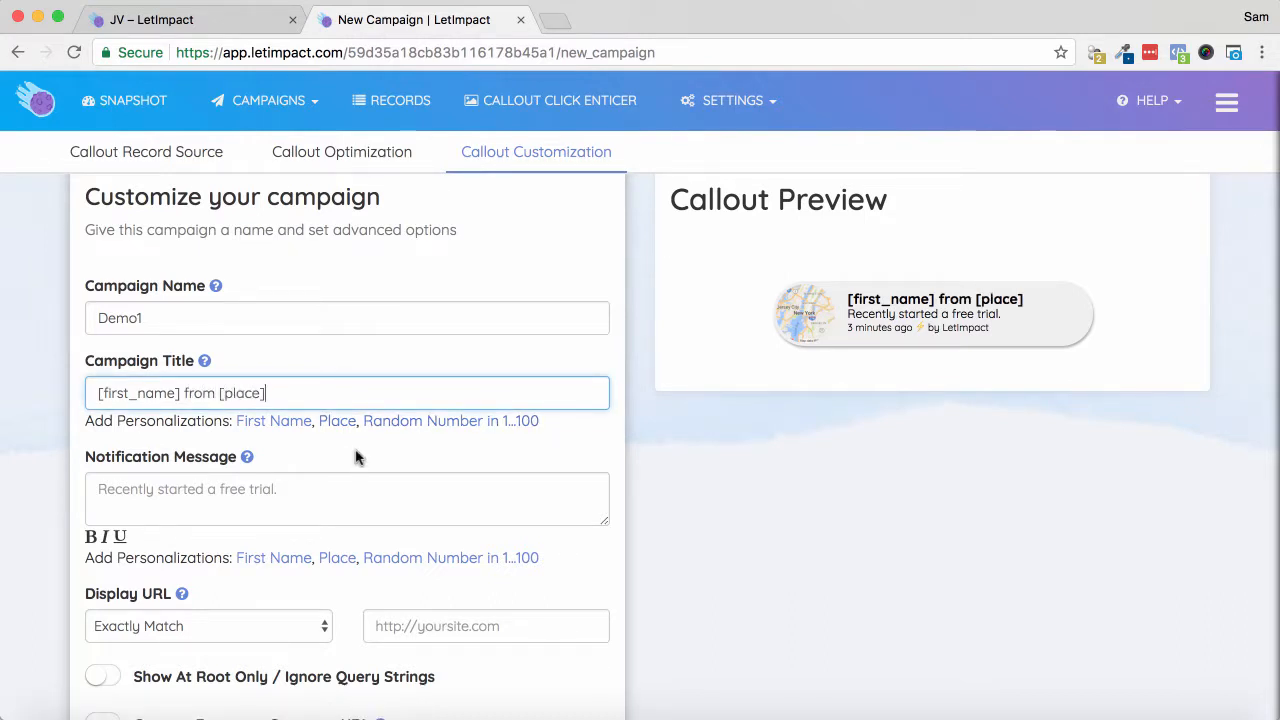
- Enter "Has just registered for the webinar" as the notification message
click(256, 479)
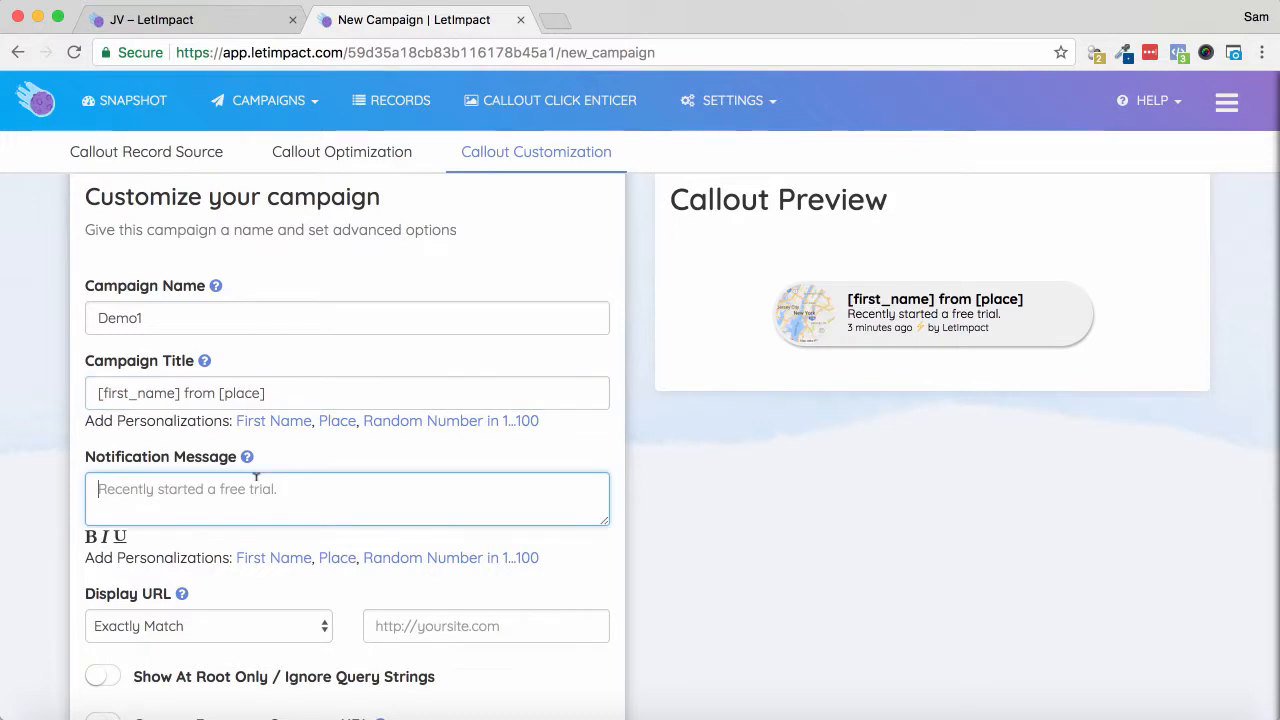
text(Has)
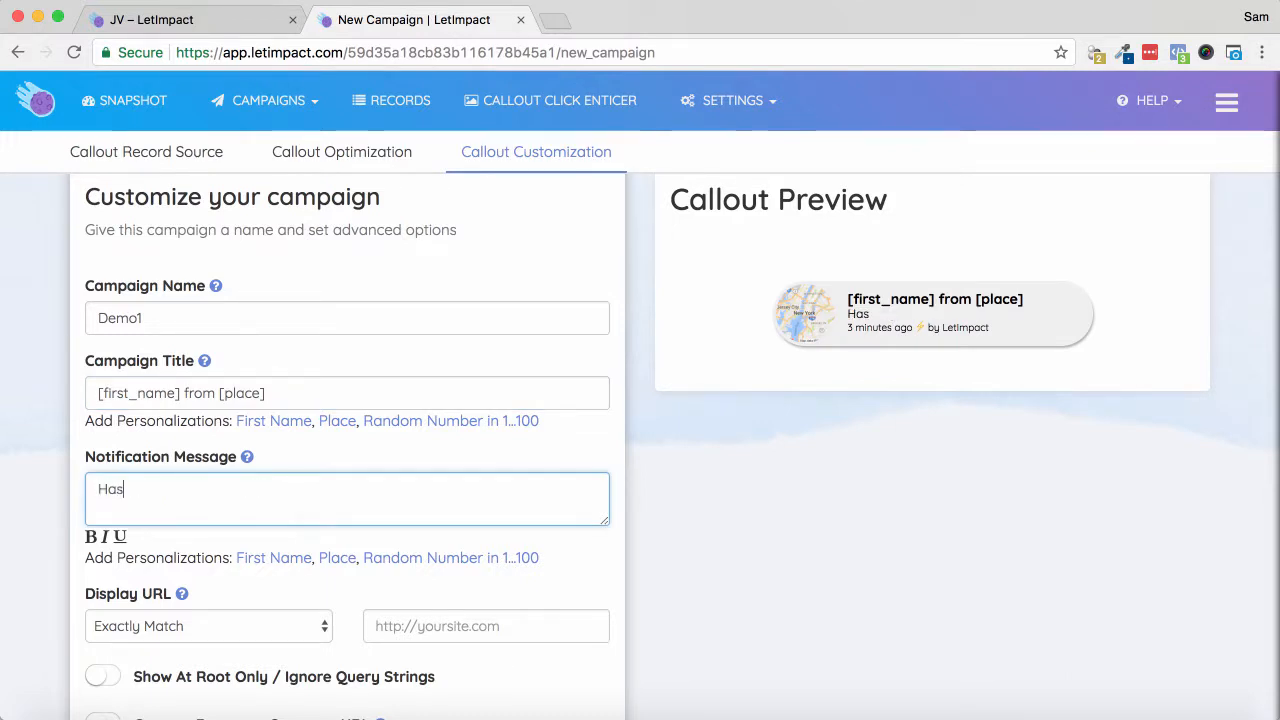
text( just regist)
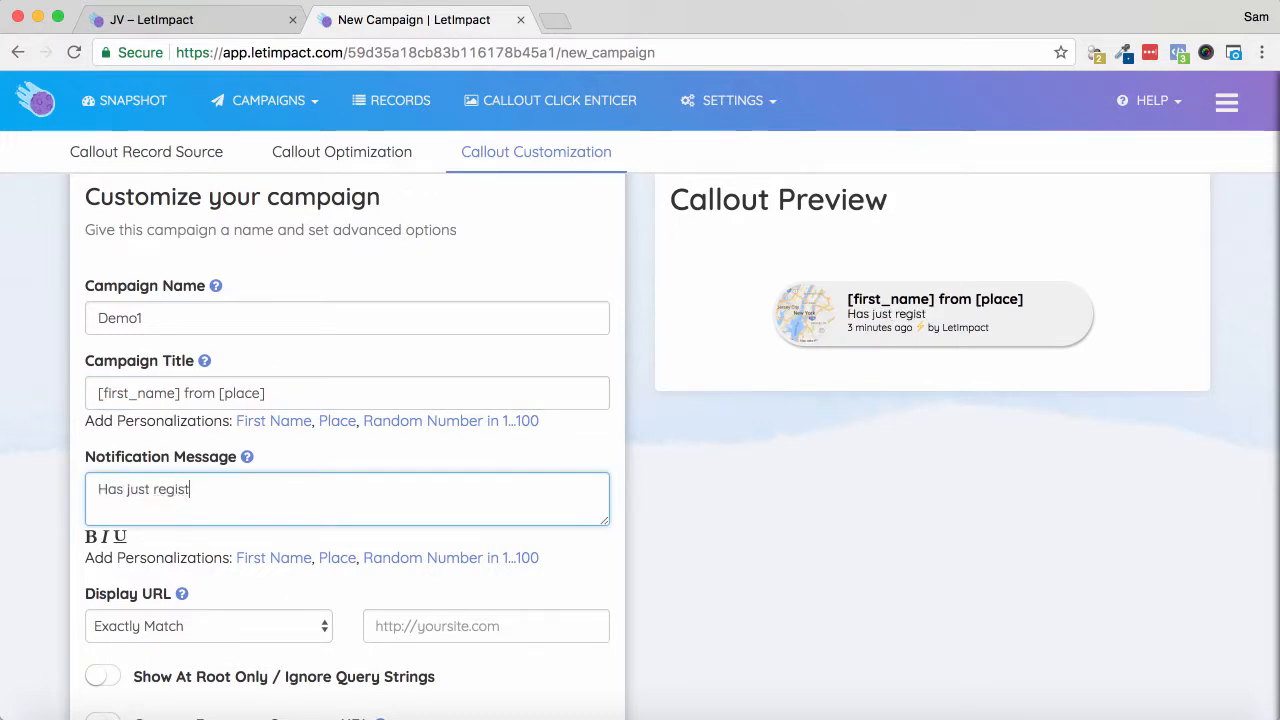
text(ered for the weblanr)
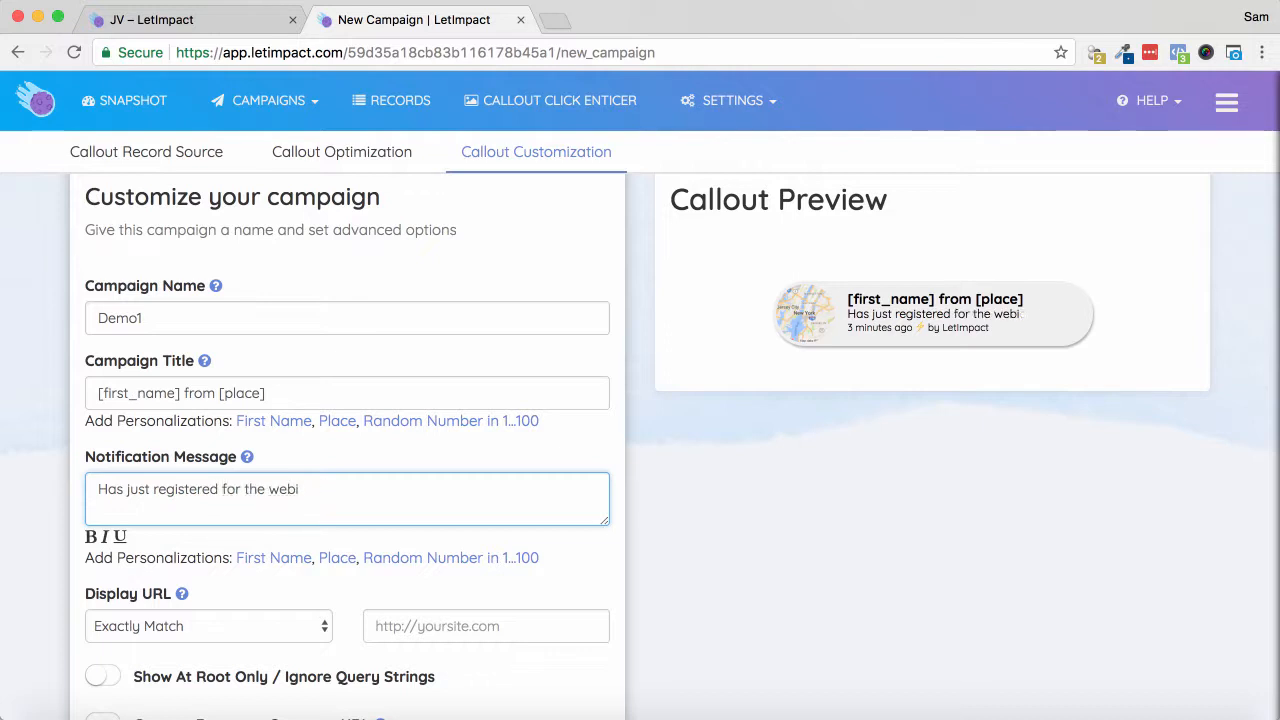
text(nar)
- Set the Display URL matching rule to Contains and check the other match types offered
scroll(177, 446, down, 3)
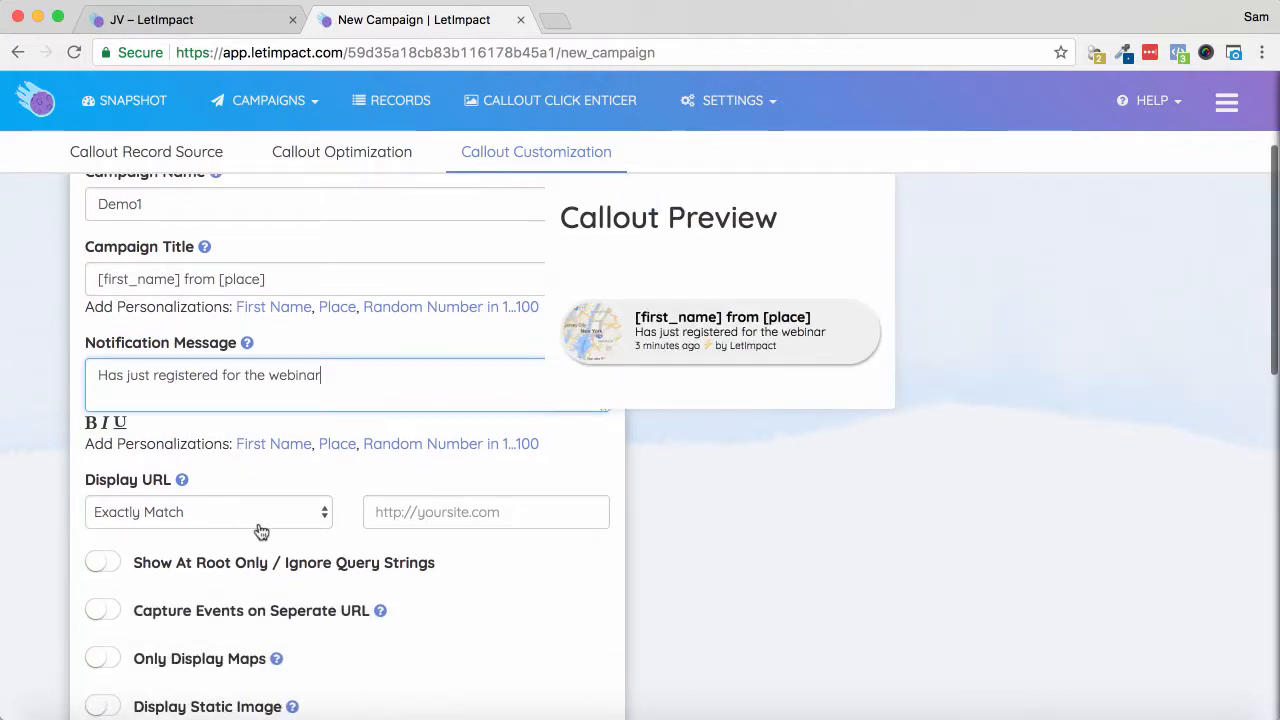
click(226, 524)
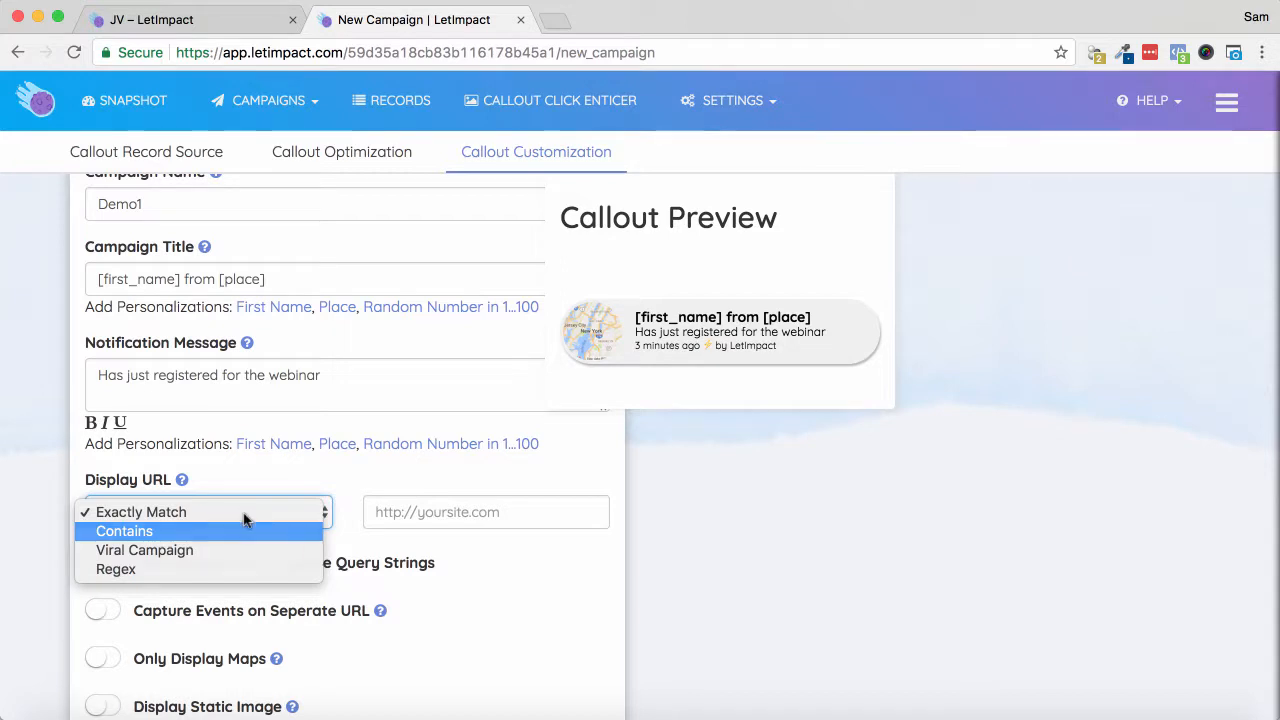
click(244, 527)
click(218, 518)
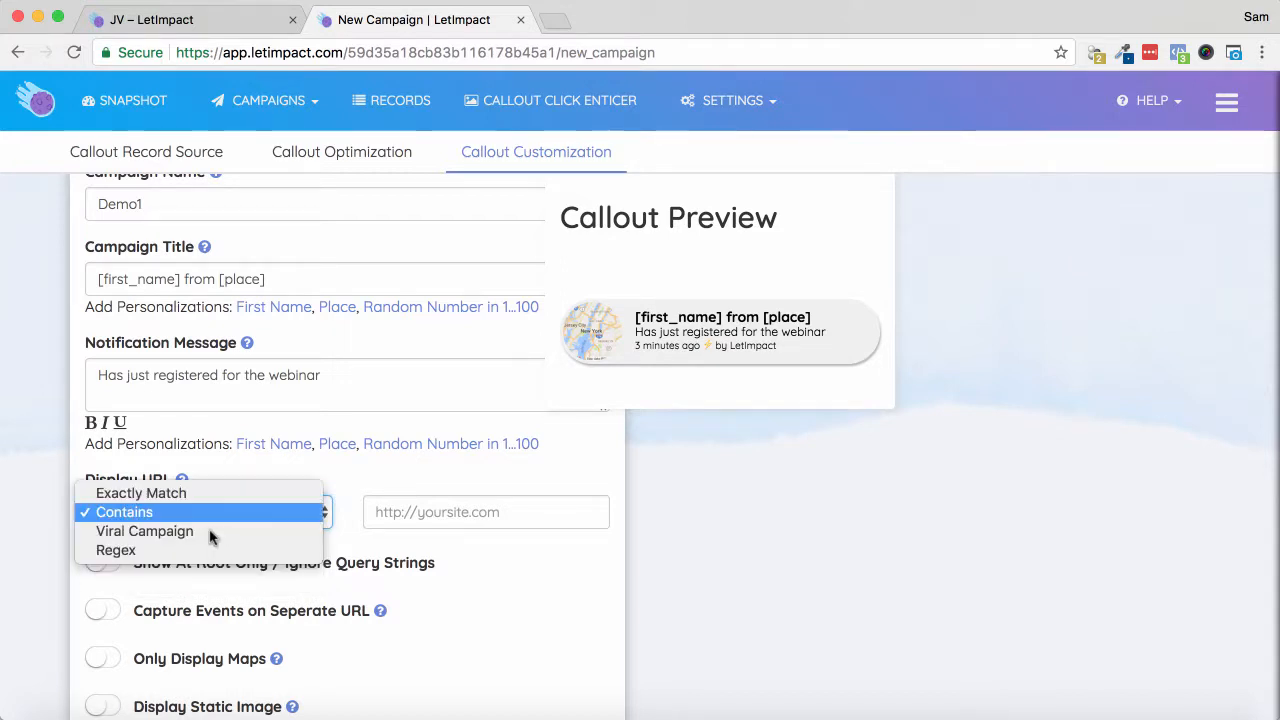
click(345, 489)
scroll(345, 487, down, 2)
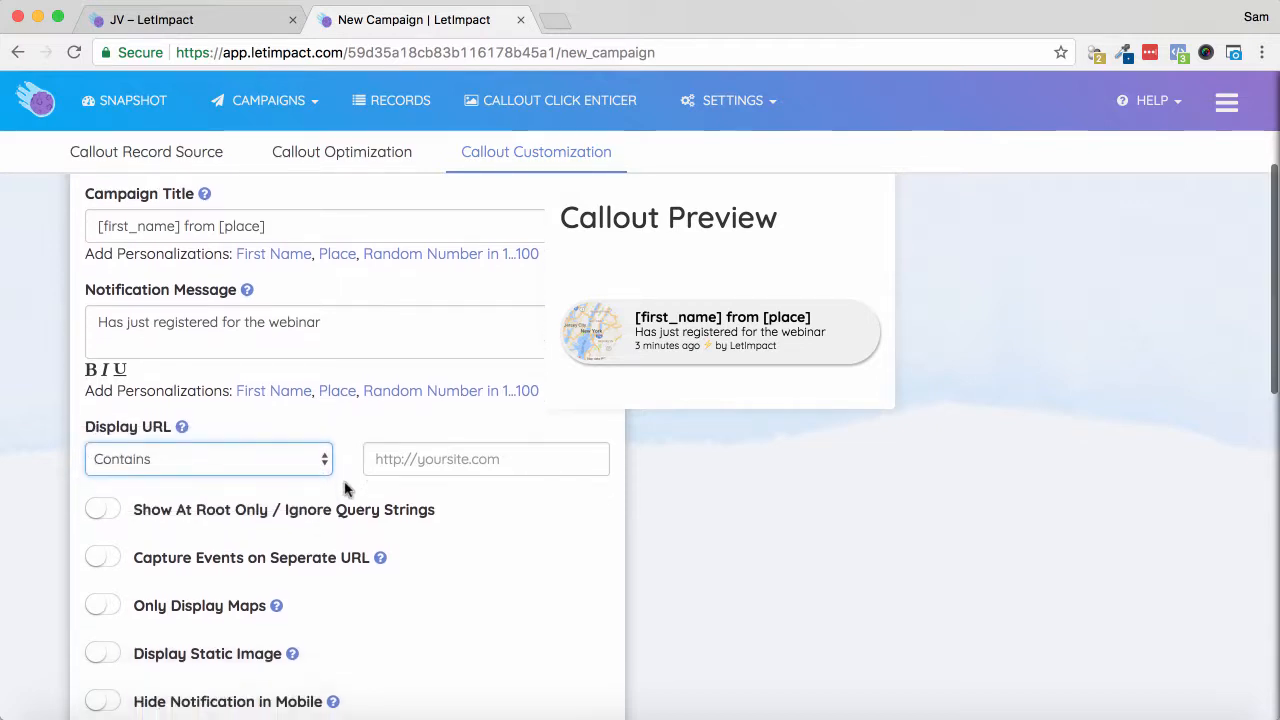
scroll(191, 503, down, 1)
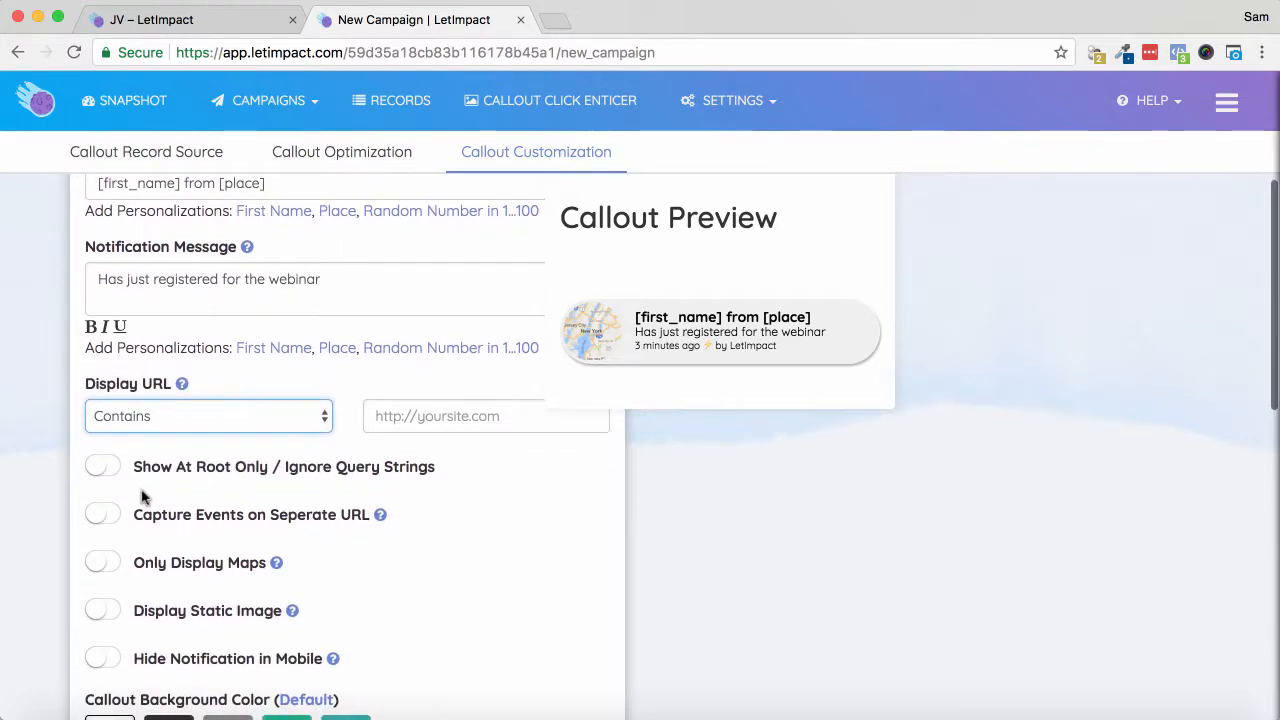
scroll(130, 470, down, 3)
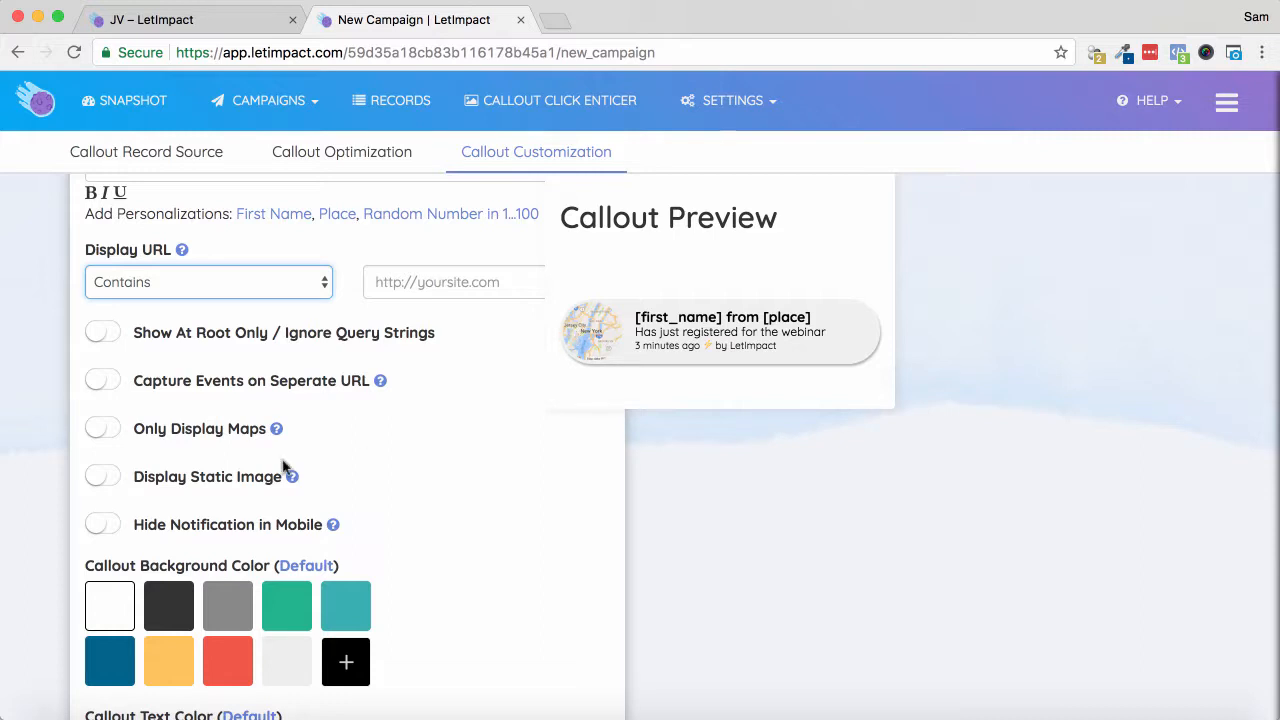
click(106, 481)
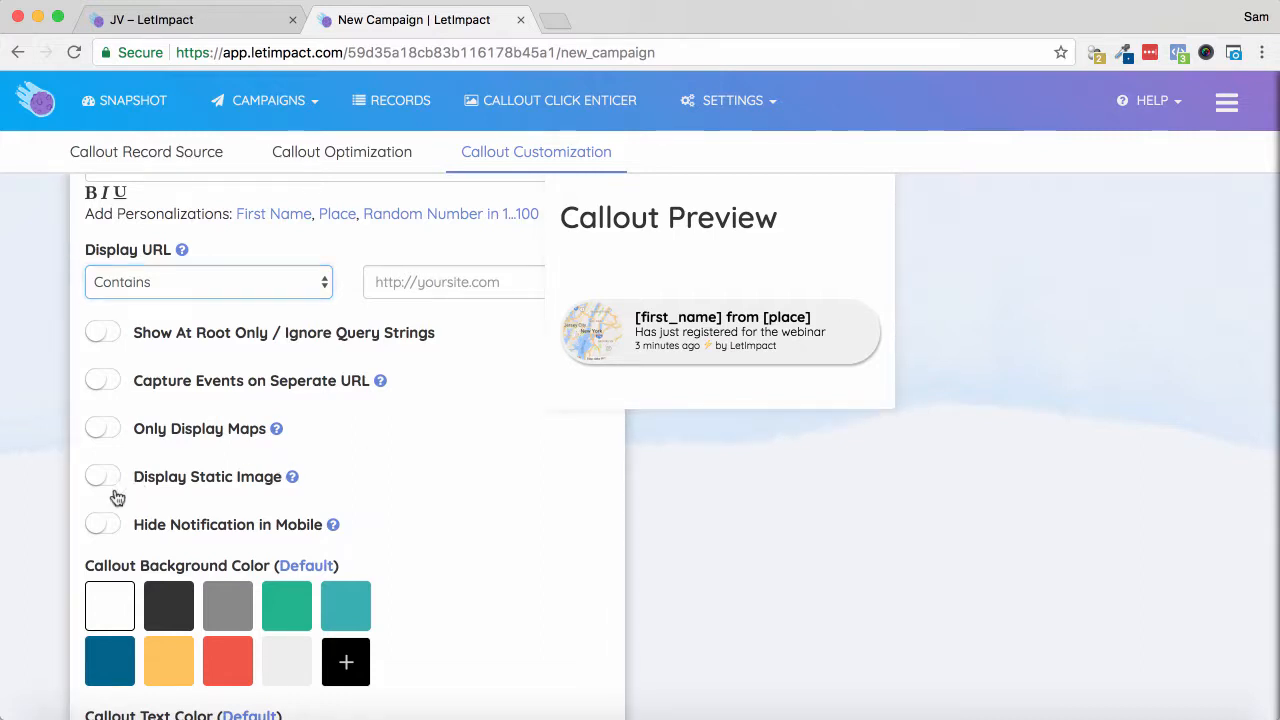
click(105, 478)
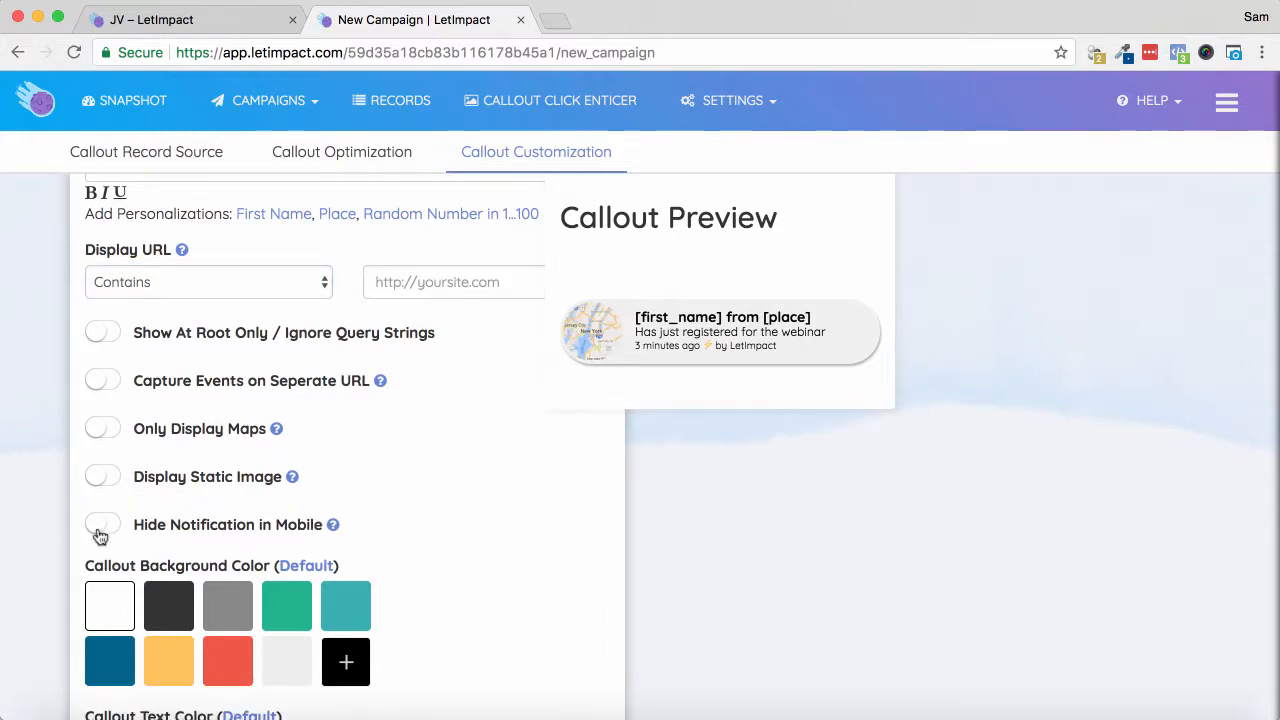
click(100, 535)
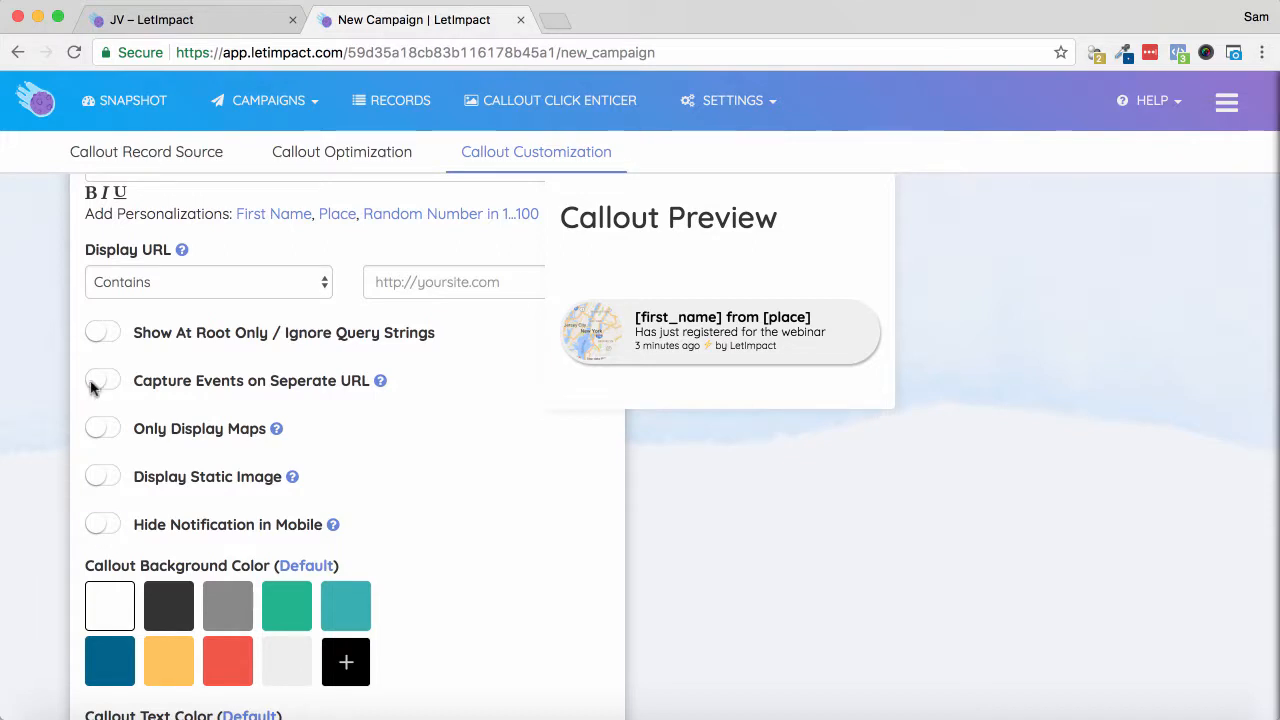
- Set the callout background color to the yellow-orange swatch
scroll(222, 478, down, 3)
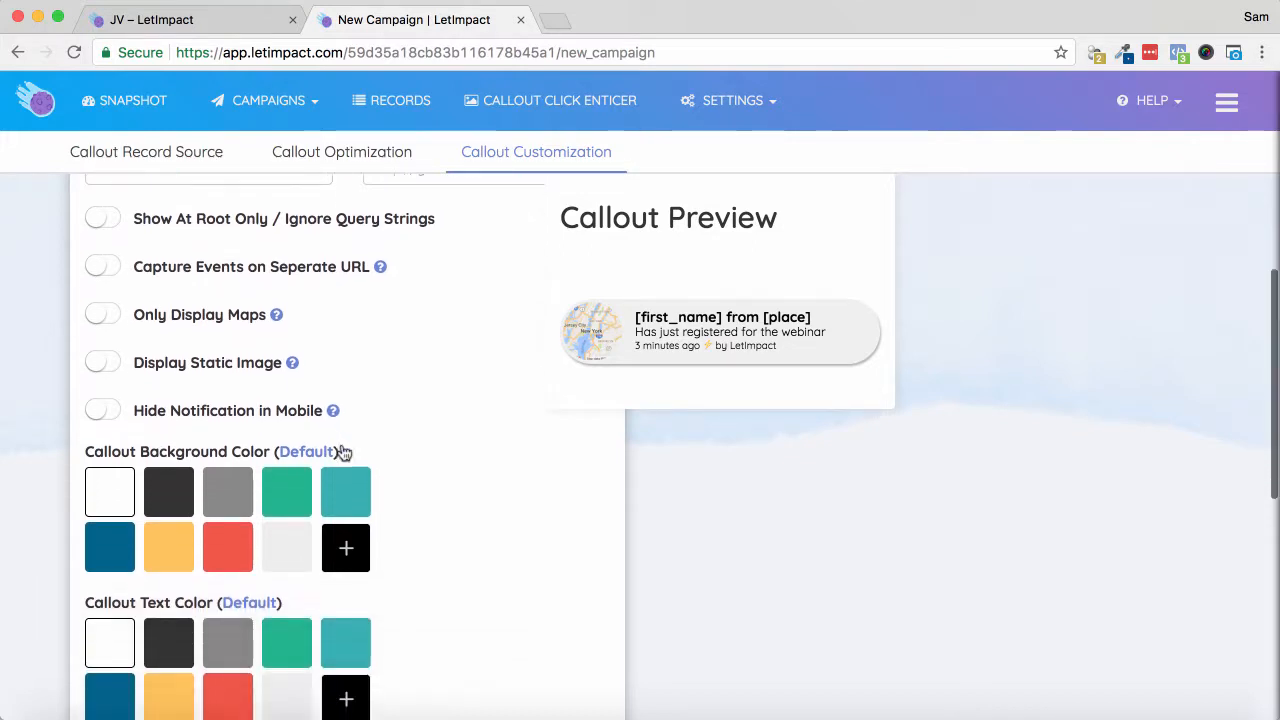
click(343, 452)
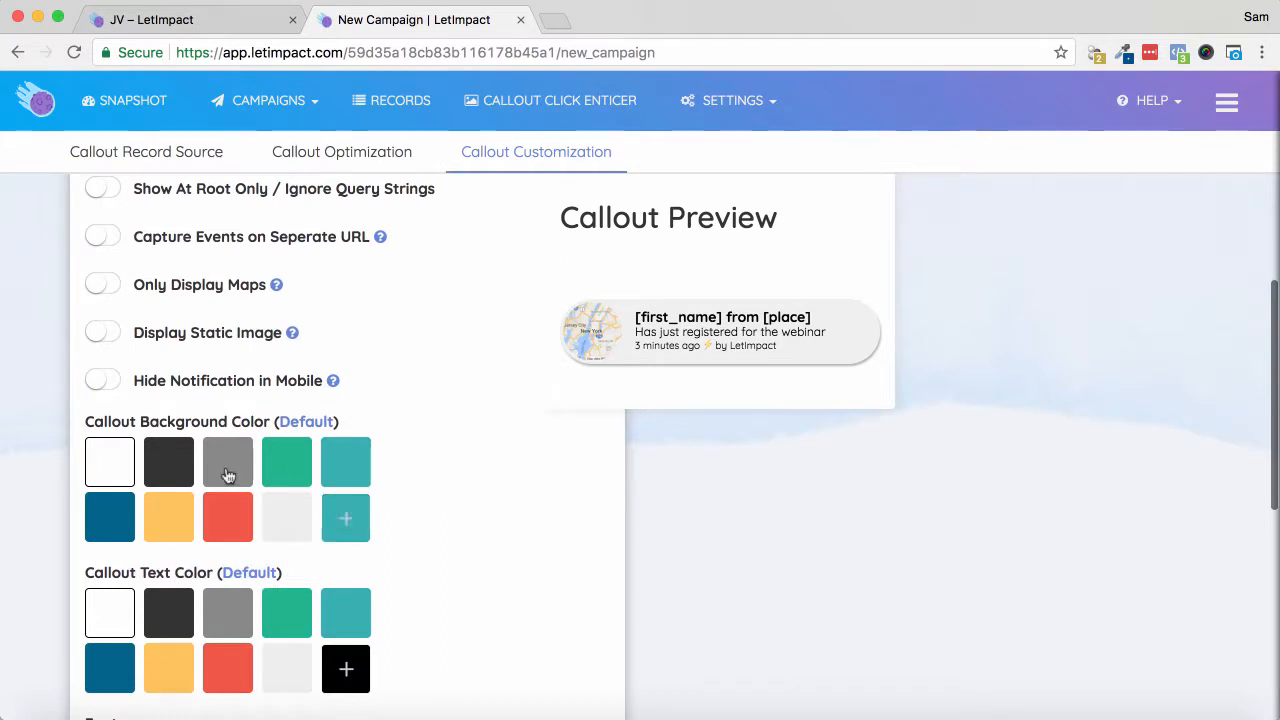
click(178, 508)
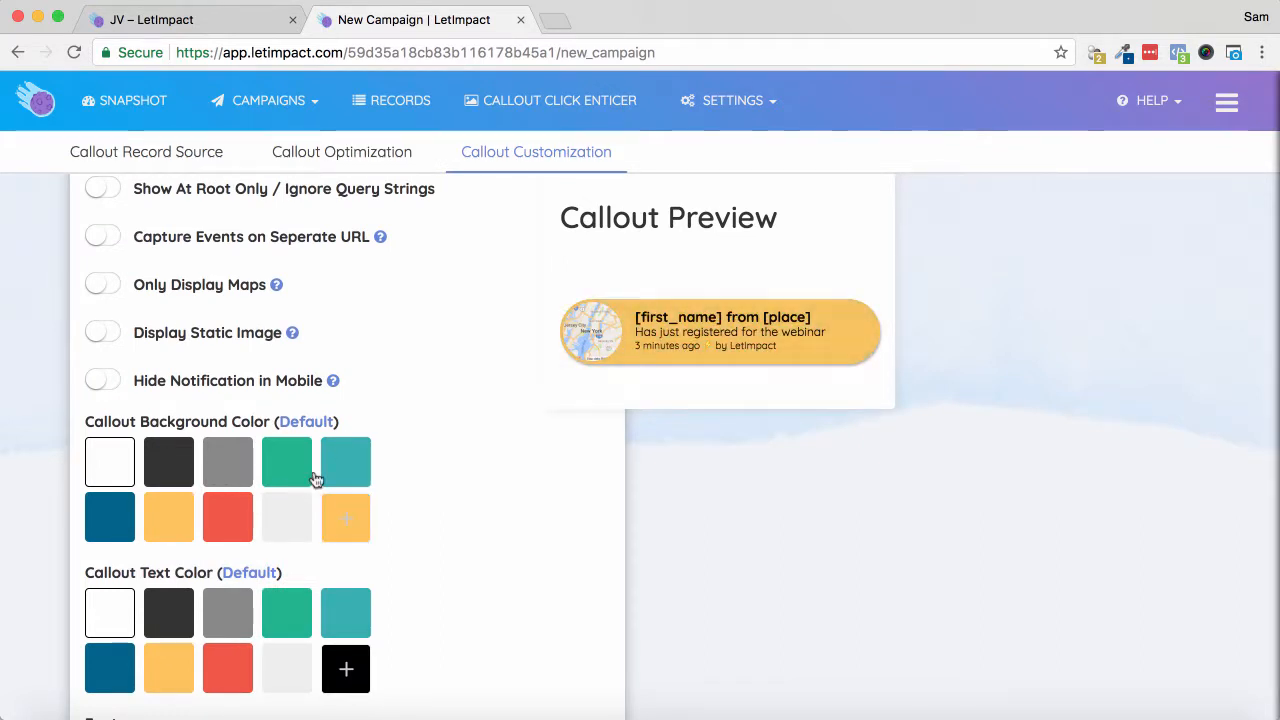
- Try the Fade in callout animation, and settle on Rubberband instead
scroll(214, 537, down, 2)
scroll(273, 581, down, 3)
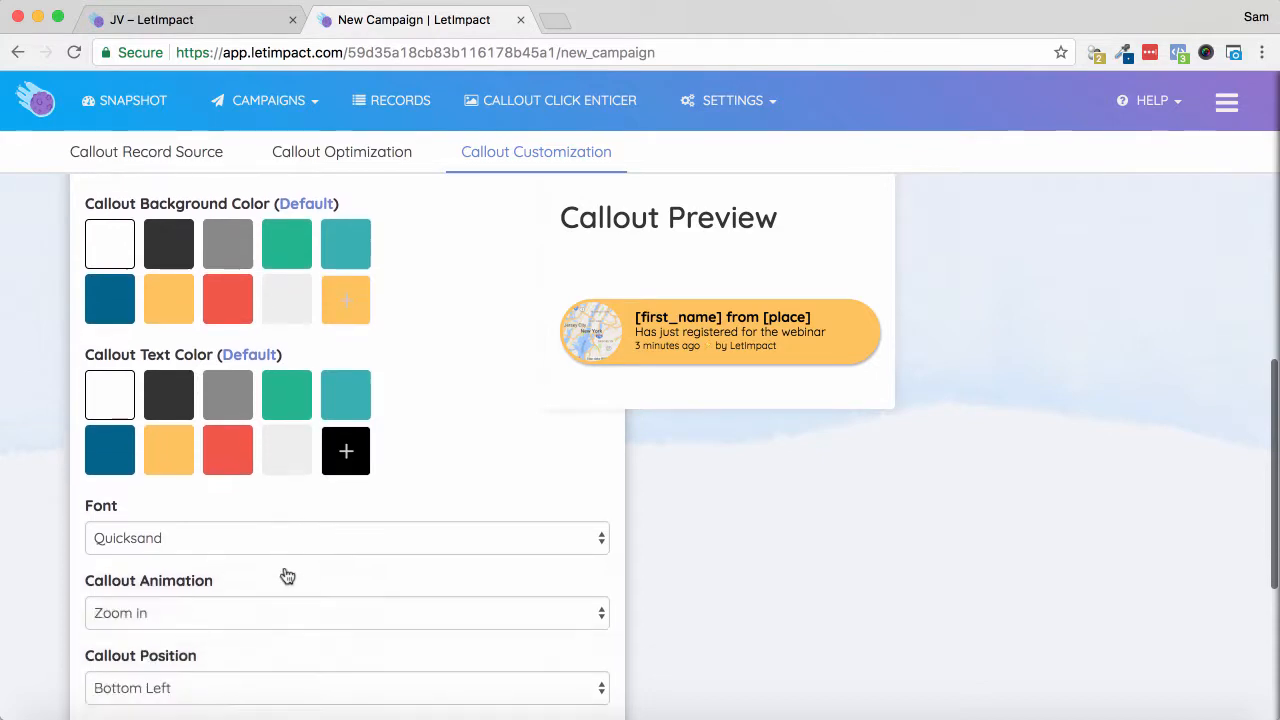
scroll(280, 525, down, 2)
click(272, 535)
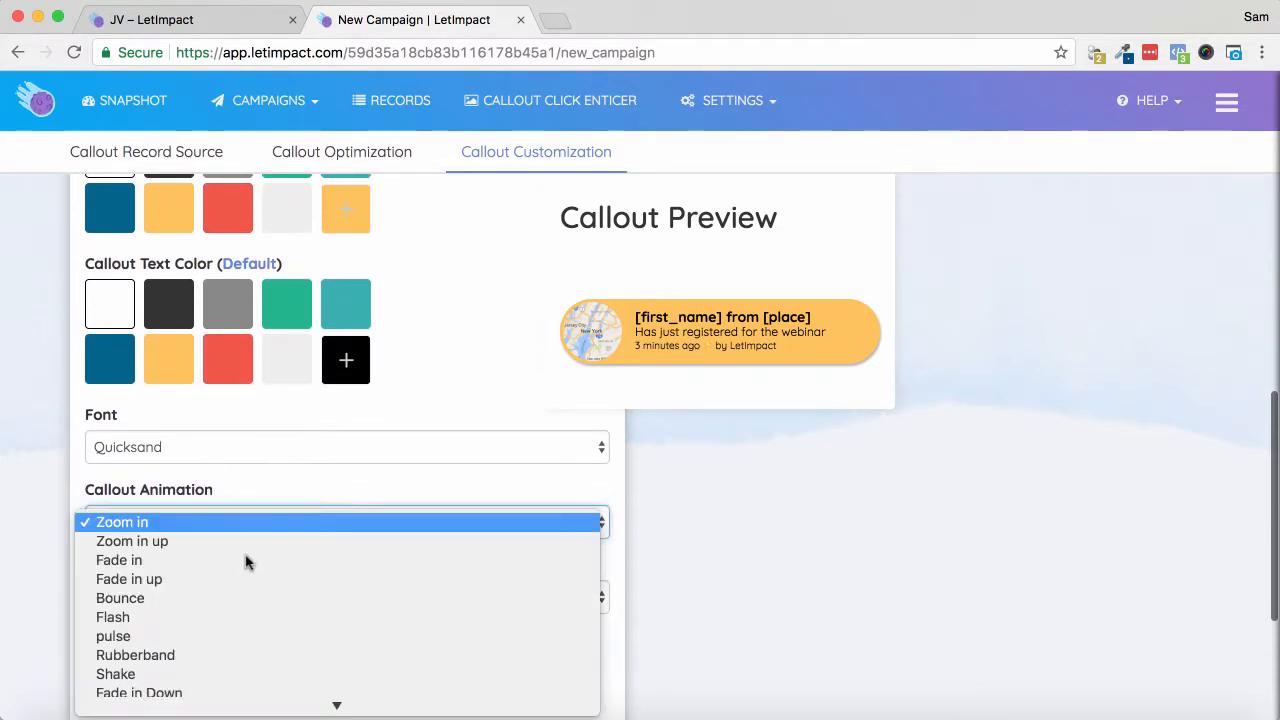
click(246, 560)
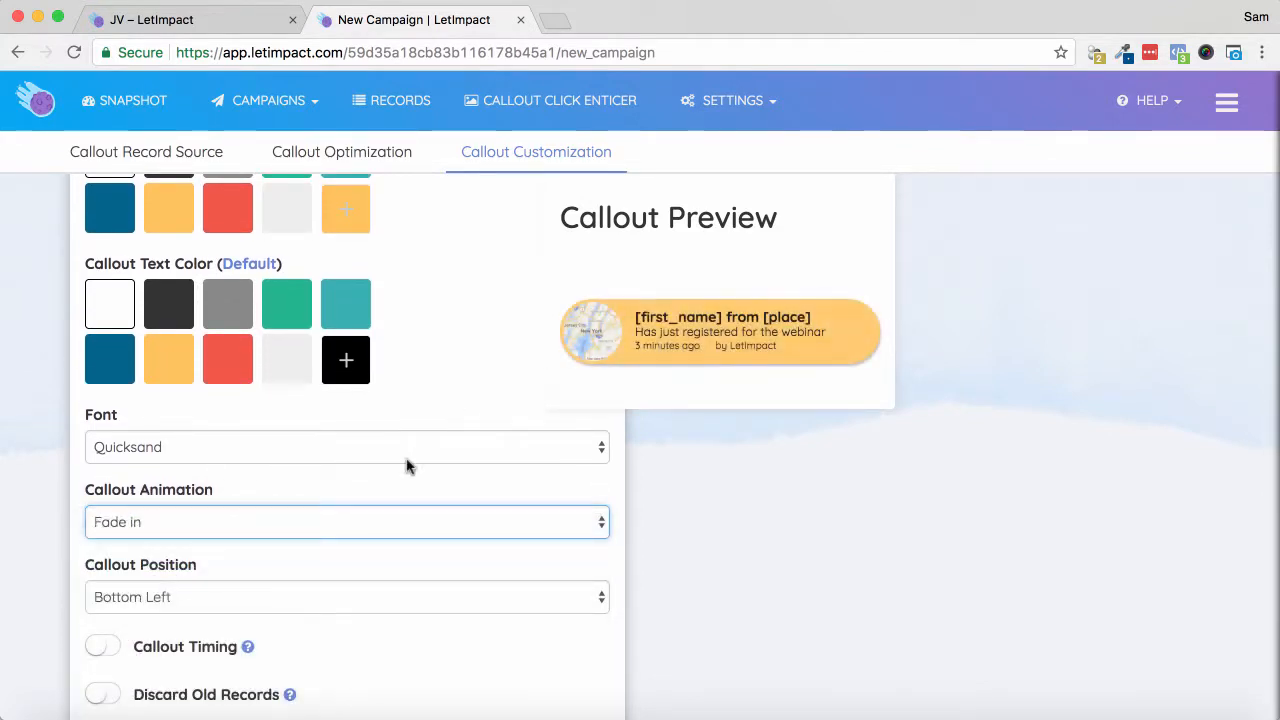
key(space)
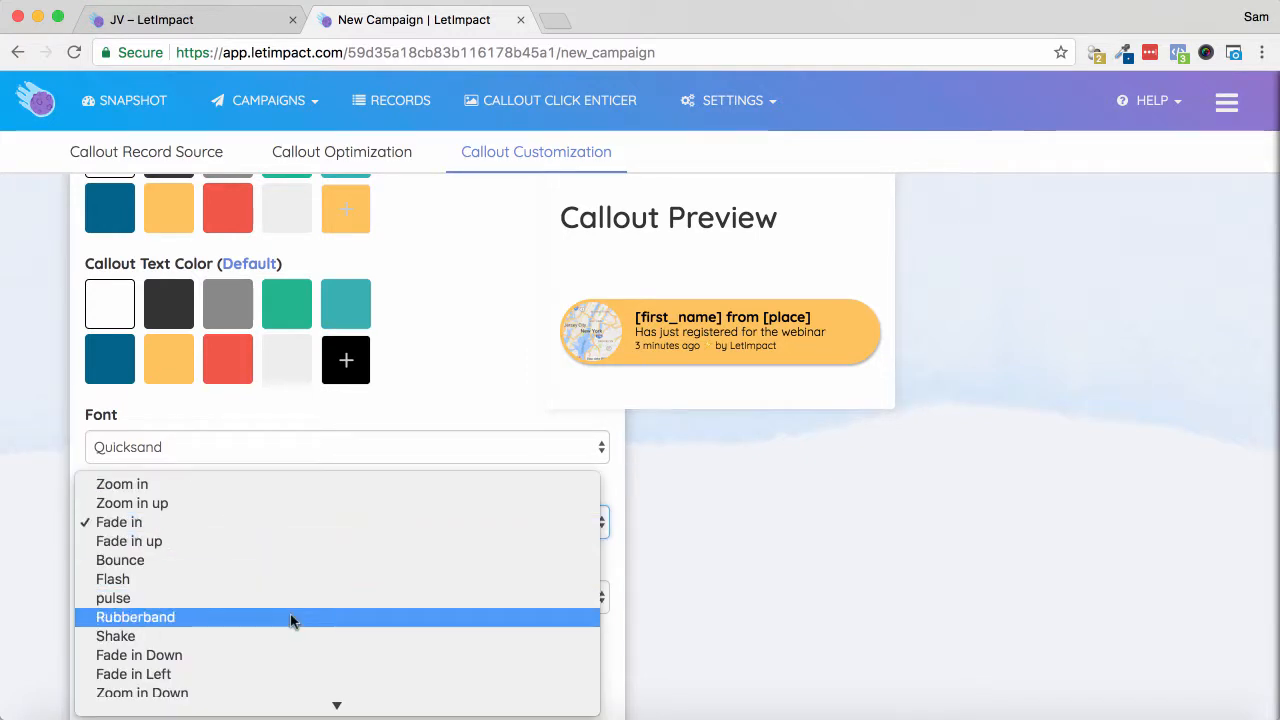
click(291, 617)
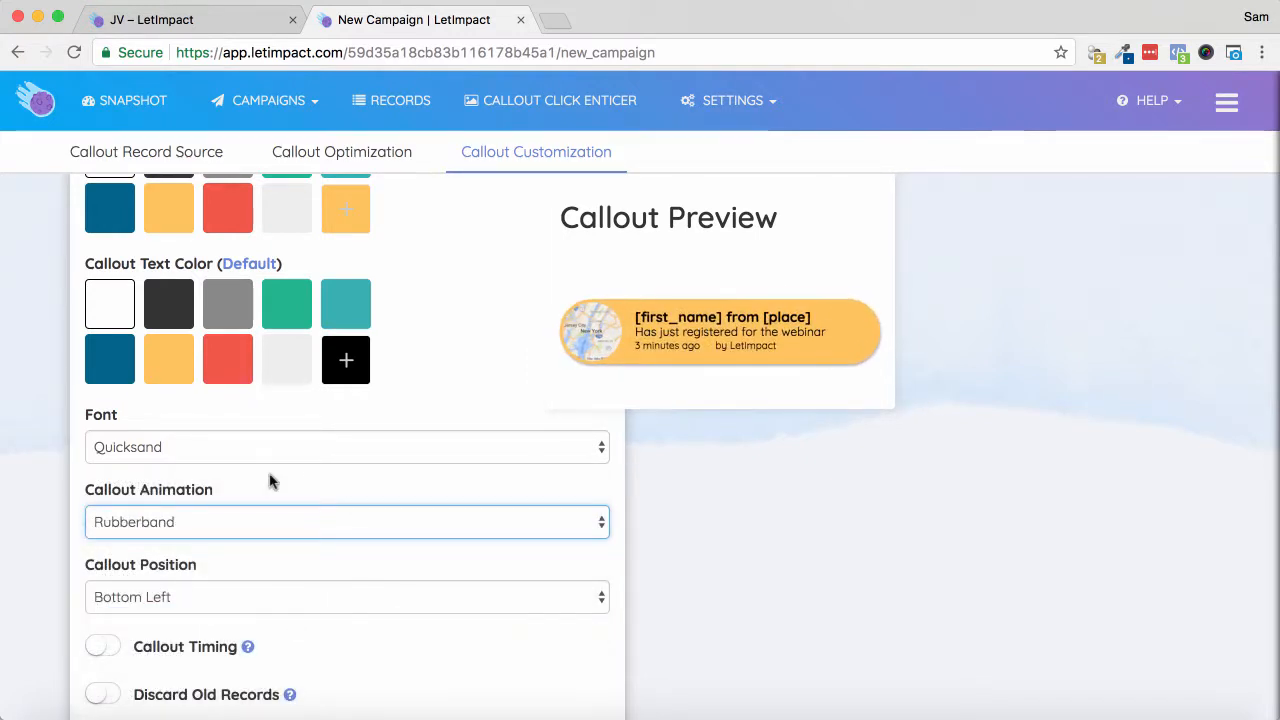
- Check the available callout positions without changing the current choice
scroll(270, 482, down, 4)
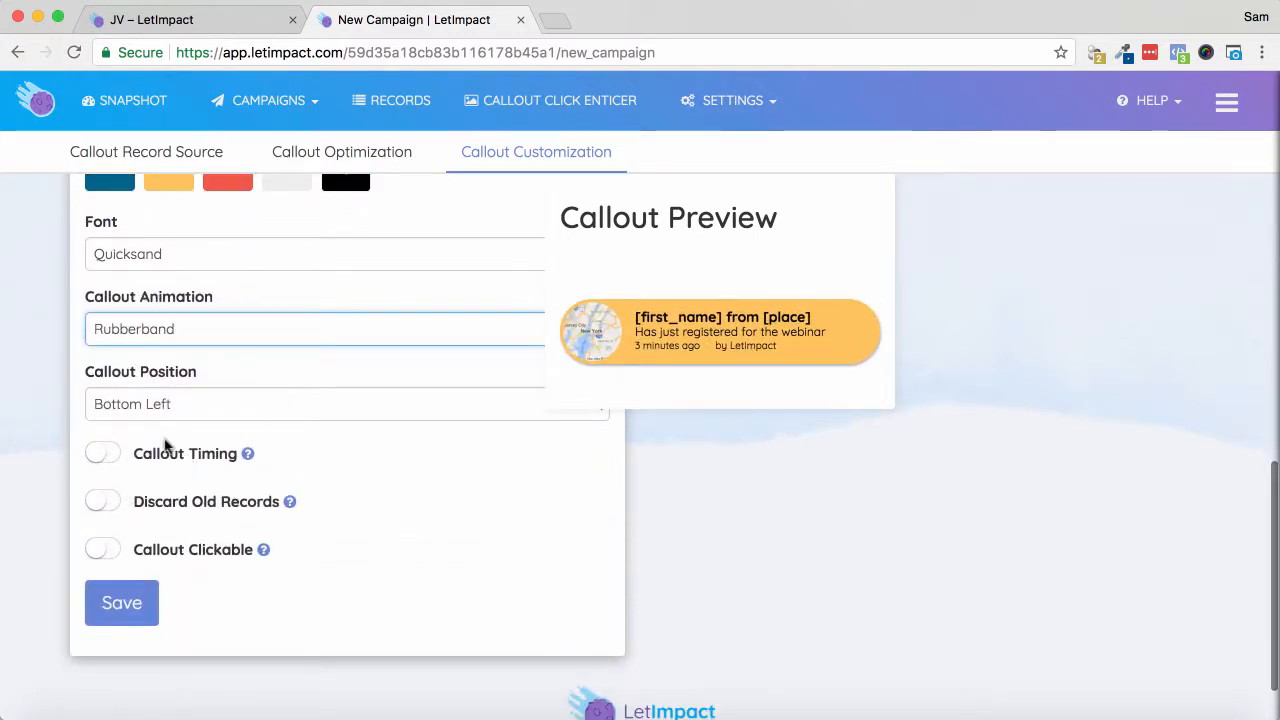
click(150, 407)
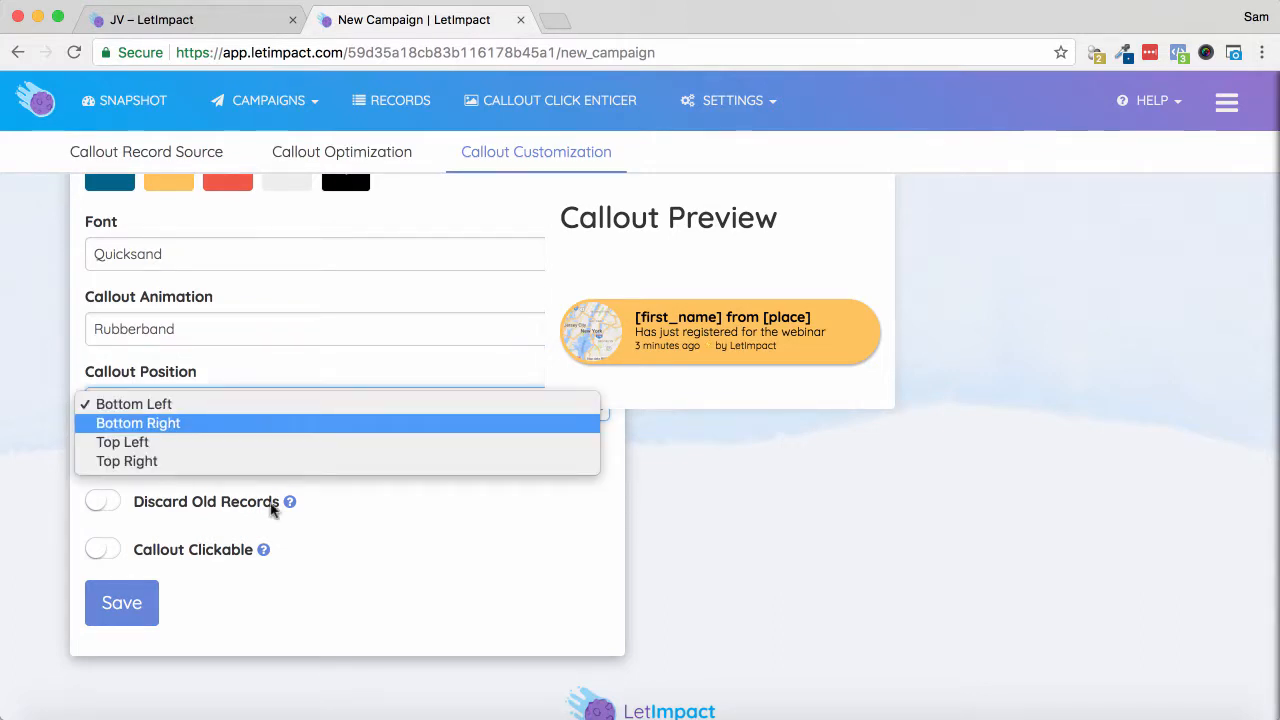
key(Escape)
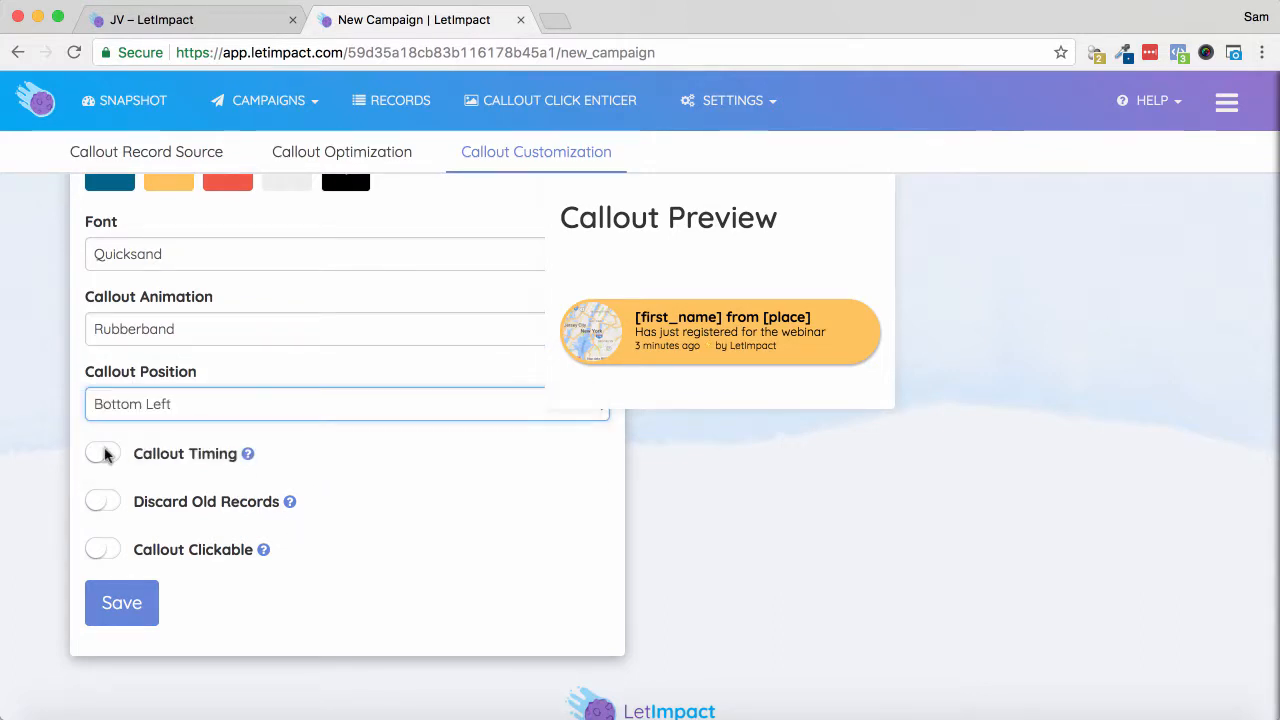
- Enable Callout Timing and Discard Old Records in turn to view their settings, switching each off again
click(108, 458)
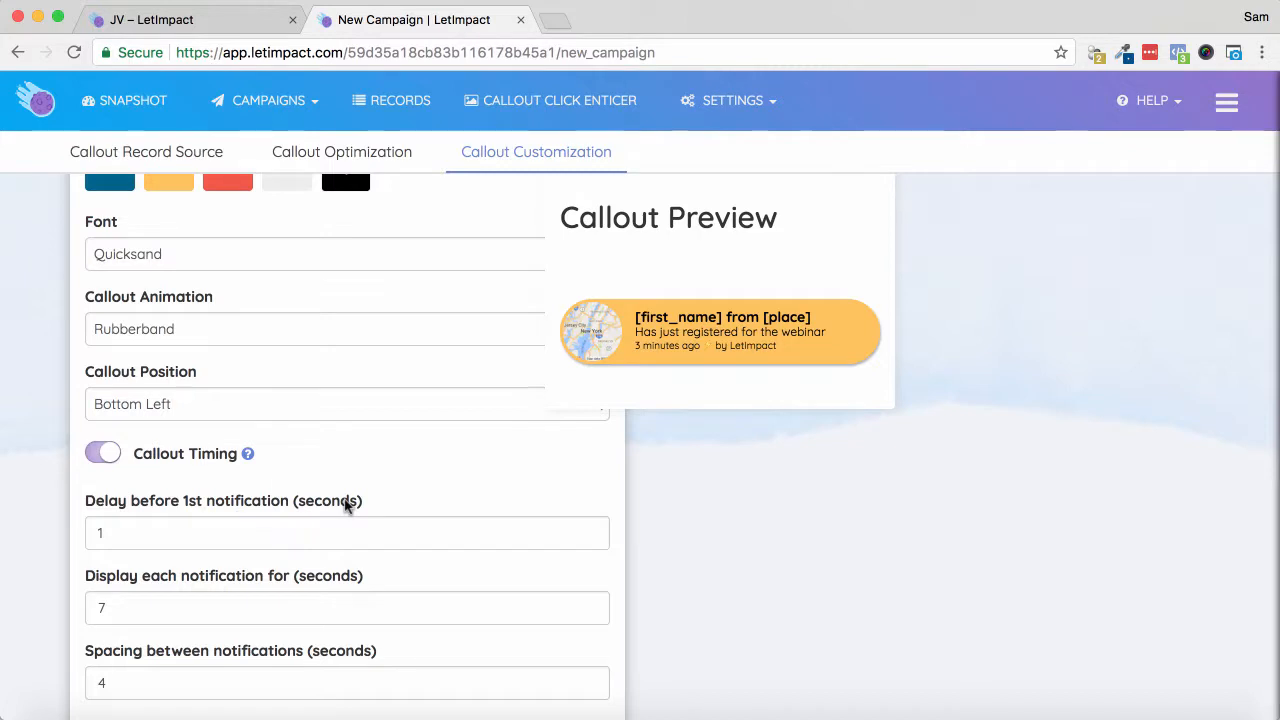
scroll(345, 505, down, 3)
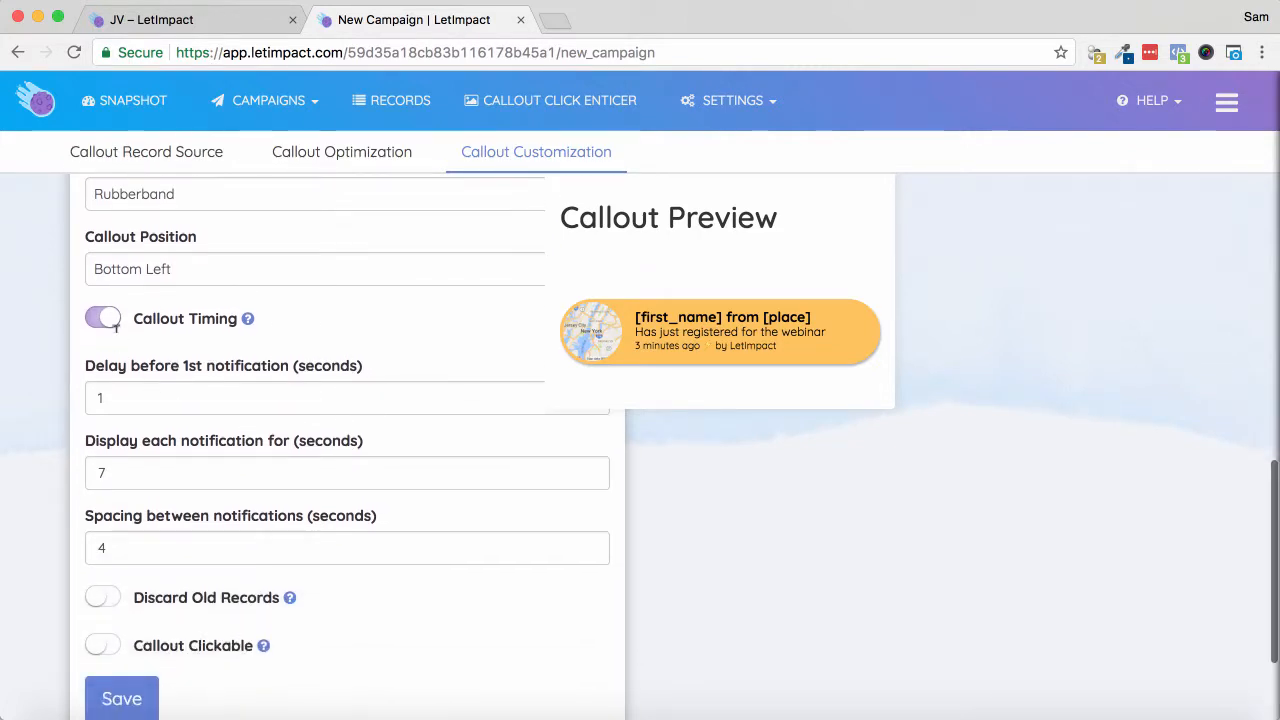
click(110, 320)
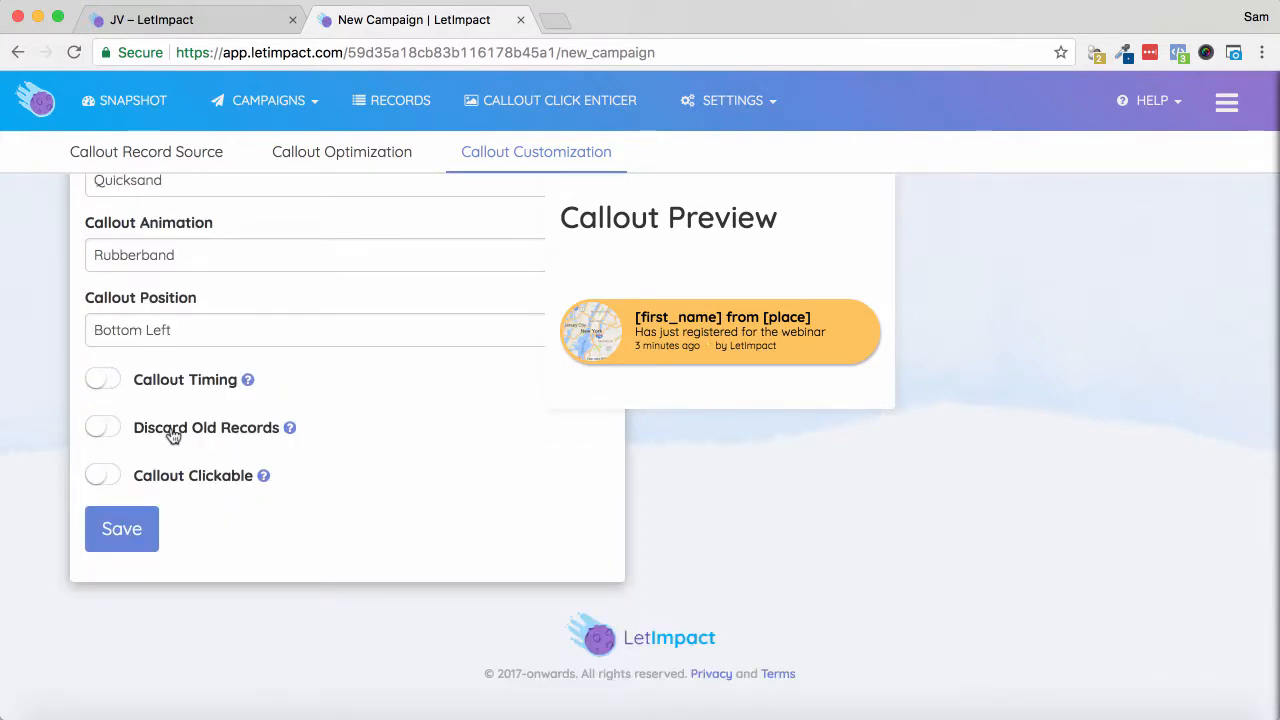
click(232, 430)
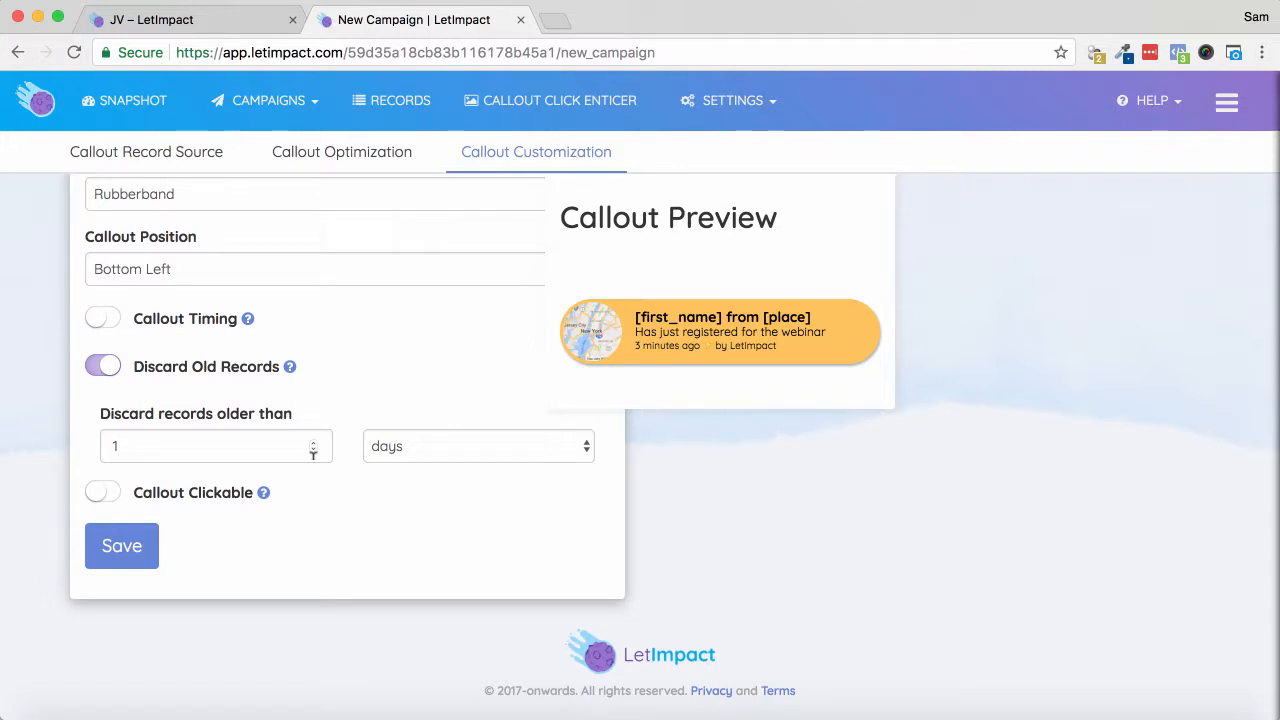
click(106, 367)
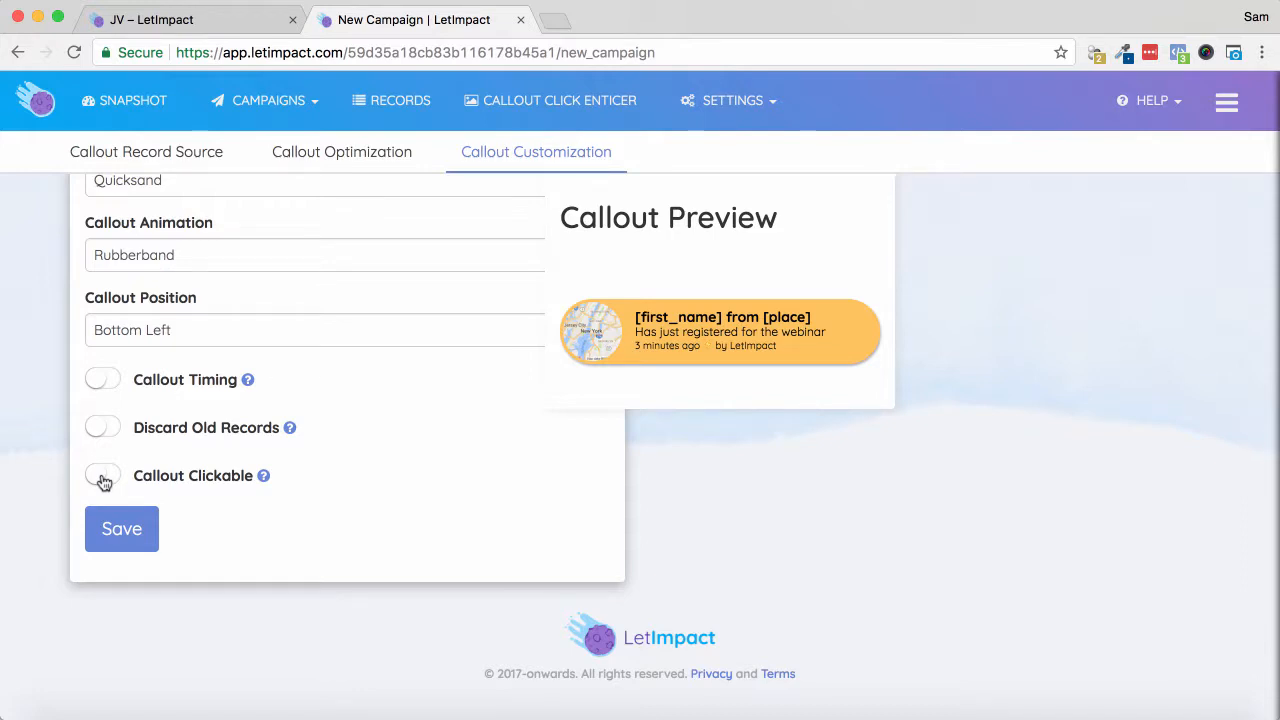
- Make the callout clickable and try the Youtube Embed and Viral Campaign click behaviours
click(104, 478)
scroll(106, 480, down, 1)
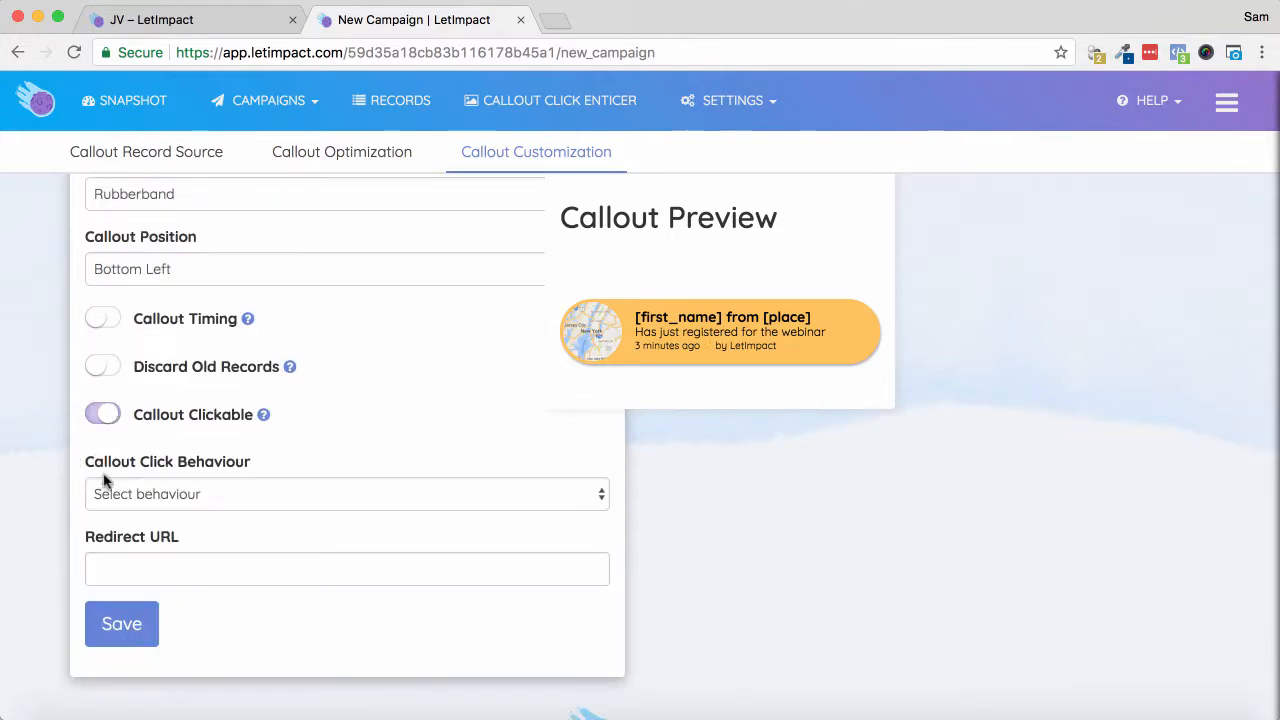
click(163, 500)
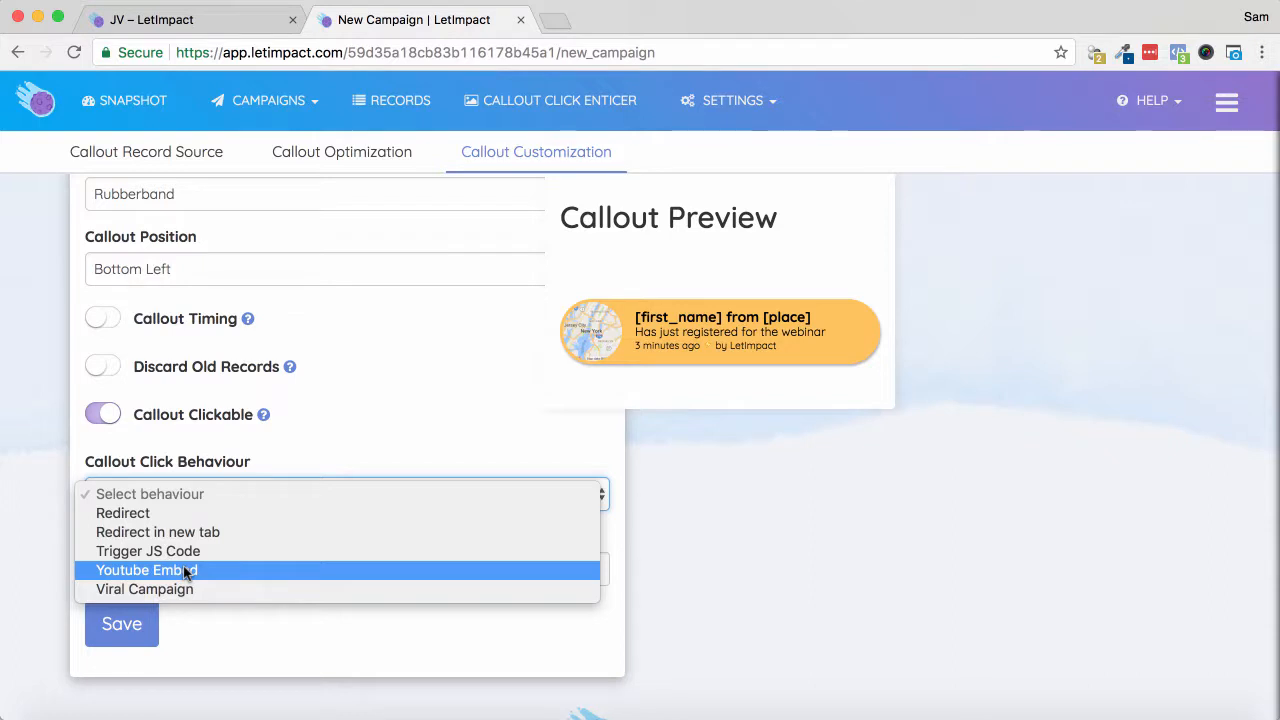
click(200, 497)
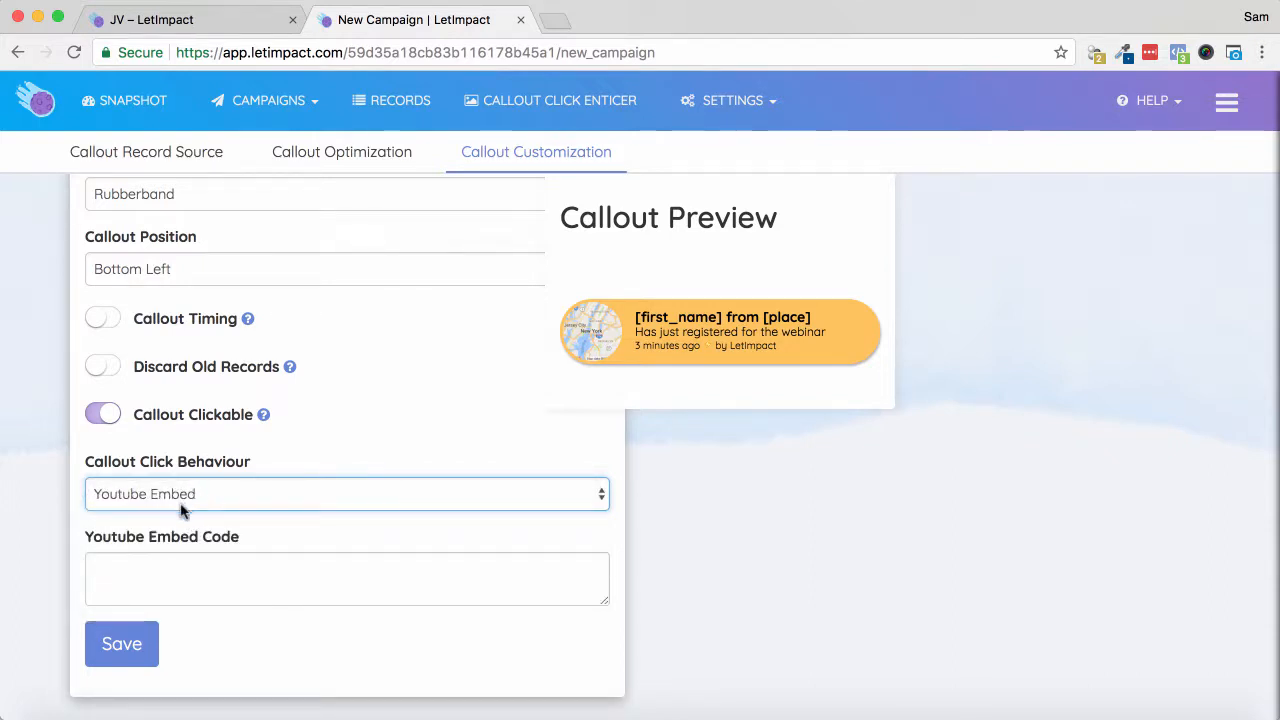
click(182, 507)
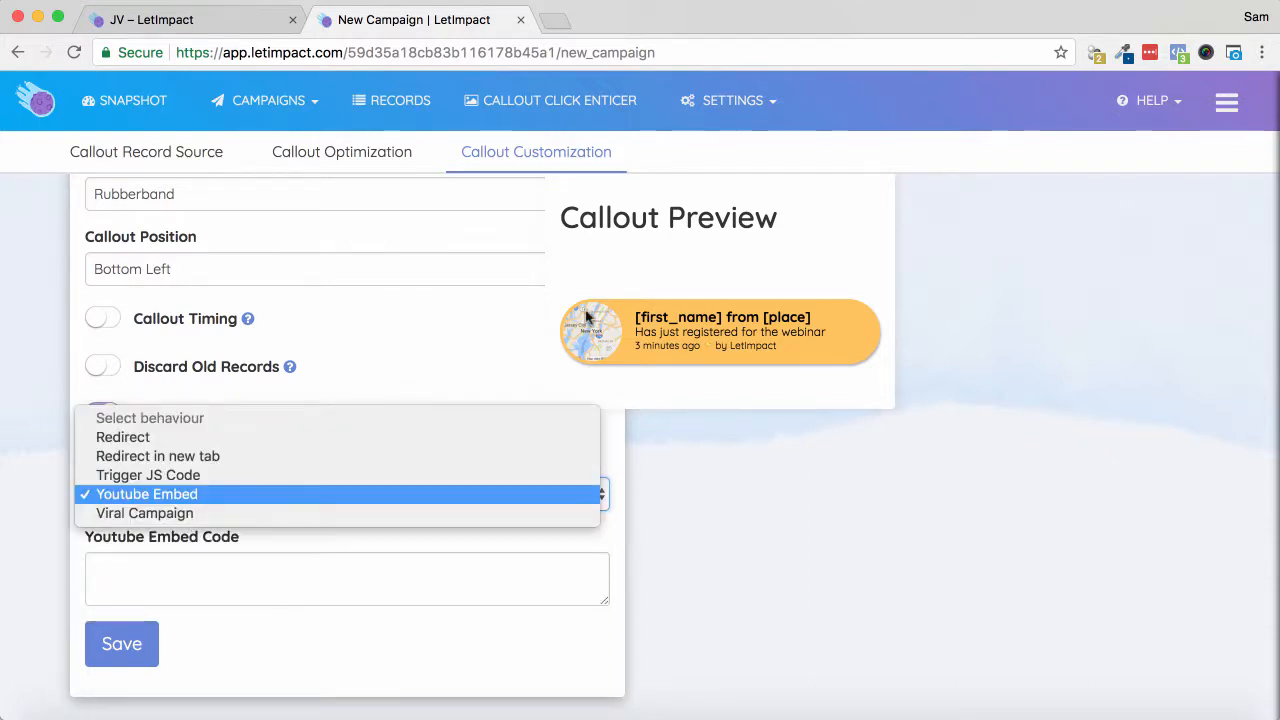
click(203, 516)
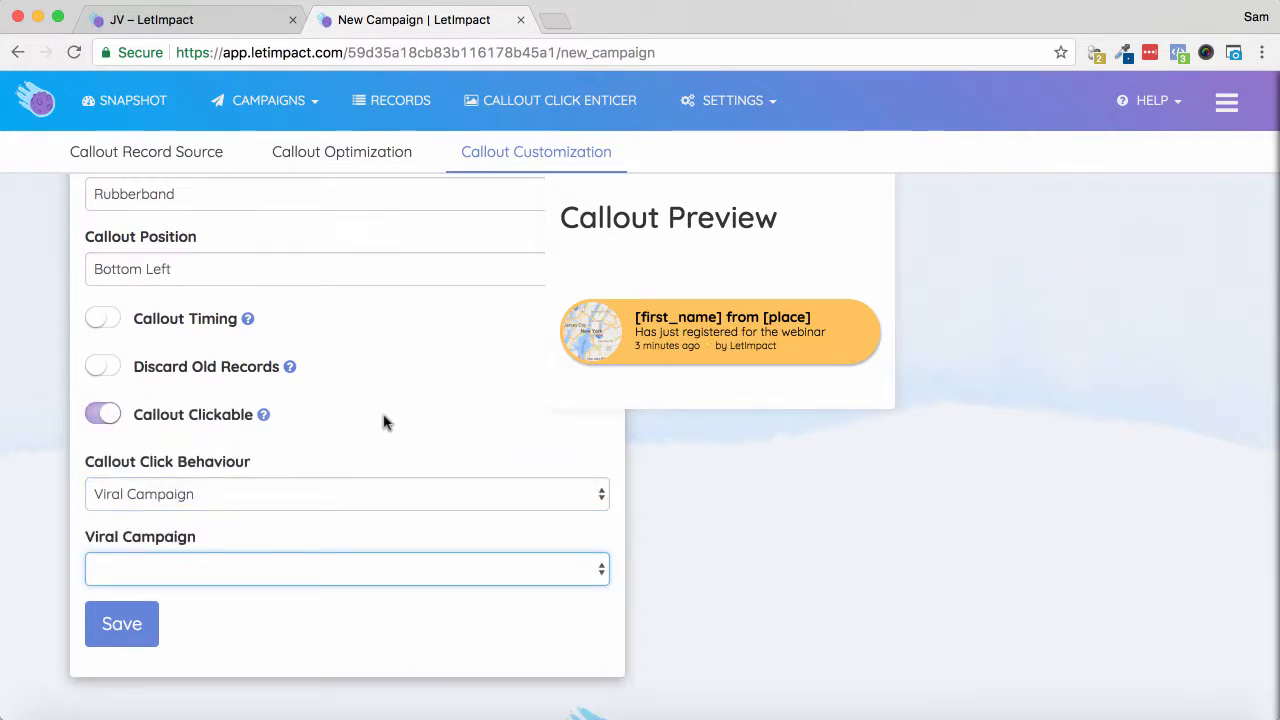
click(288, 503)
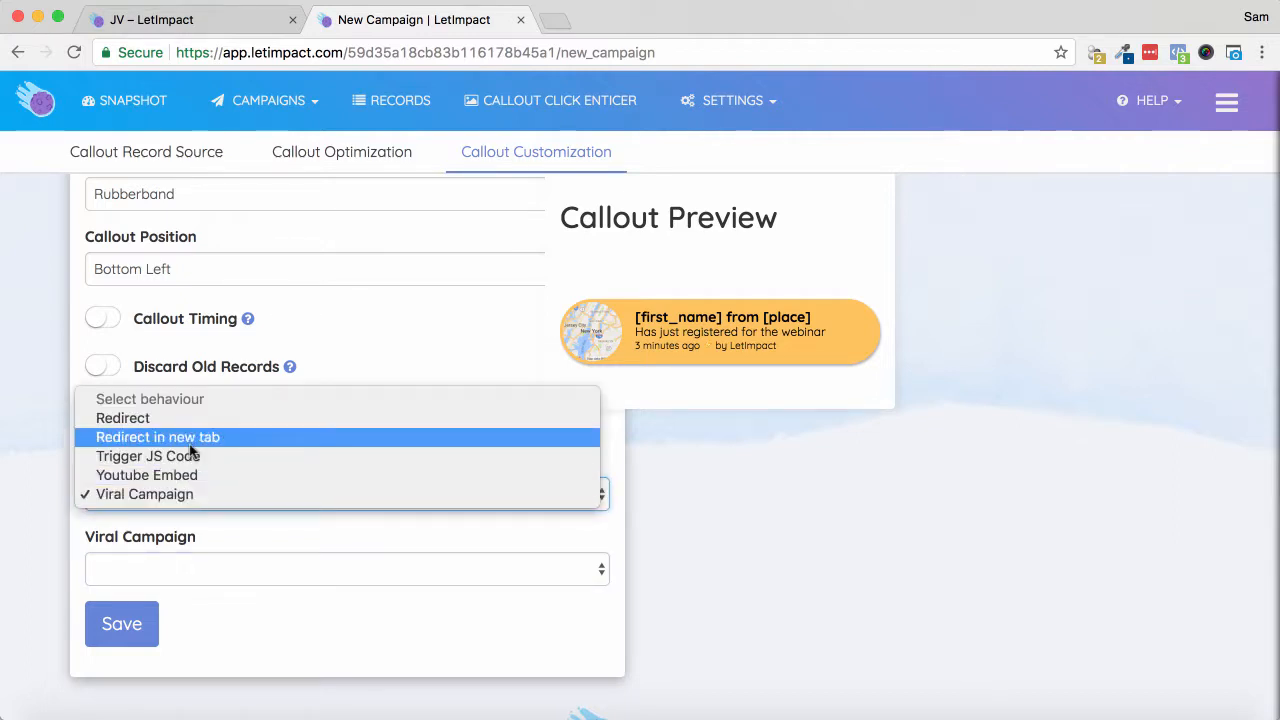
click(168, 428)
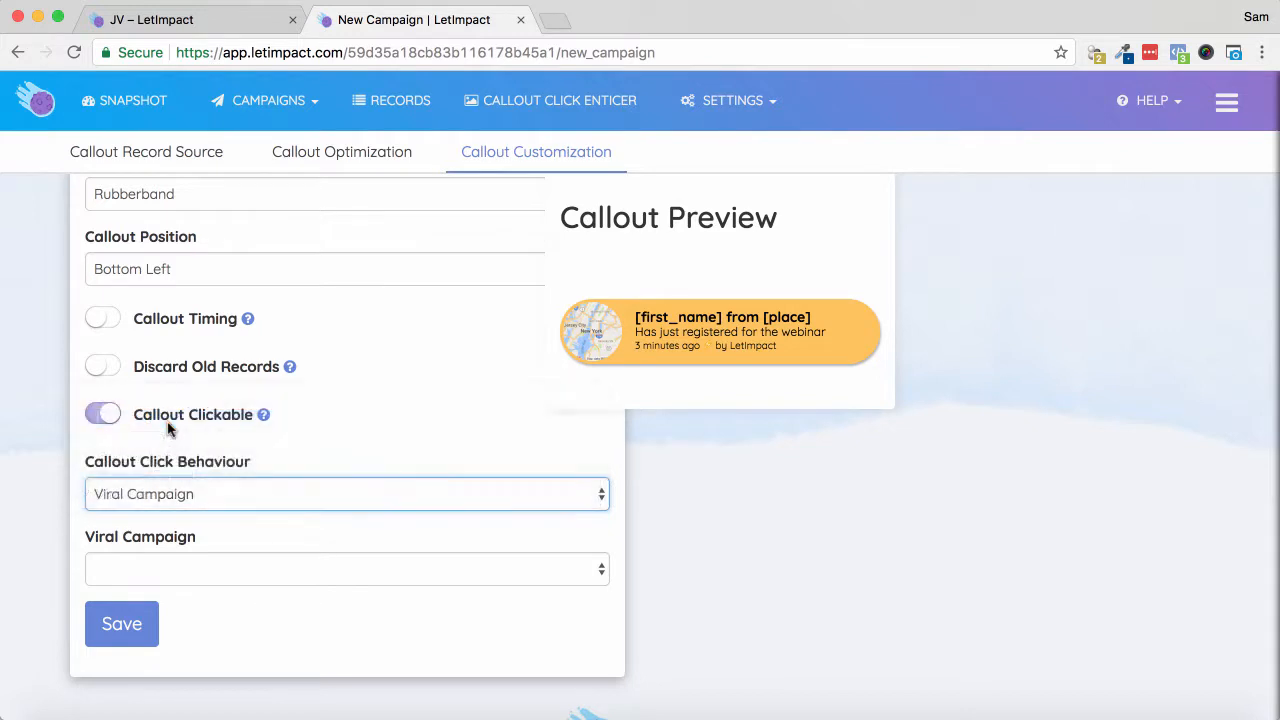
click(187, 560)
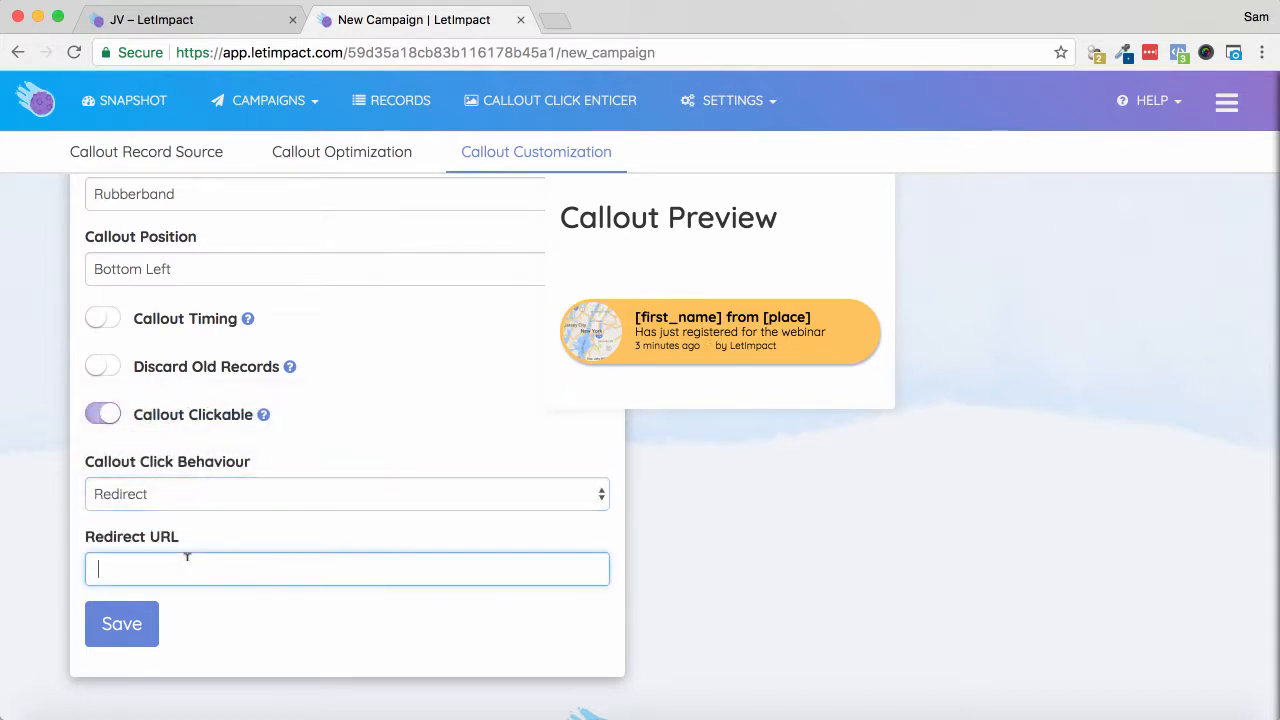
text(http)
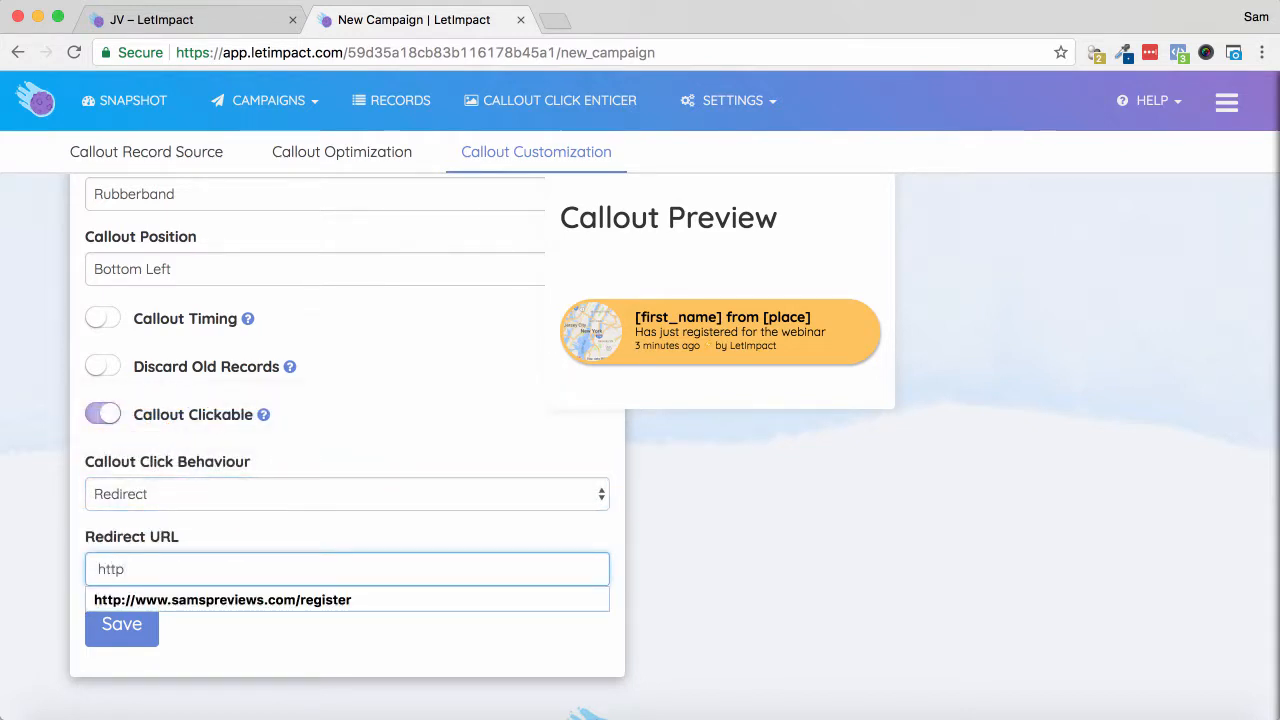
click(193, 604)
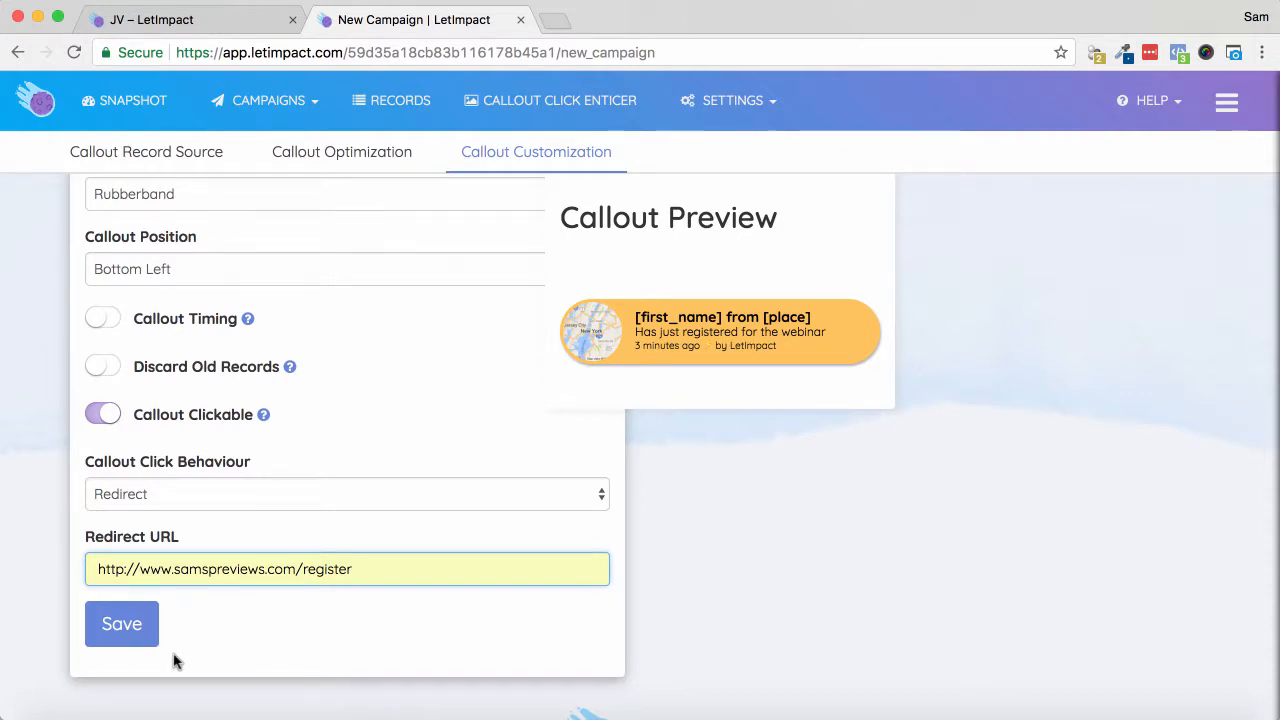
click(126, 624)
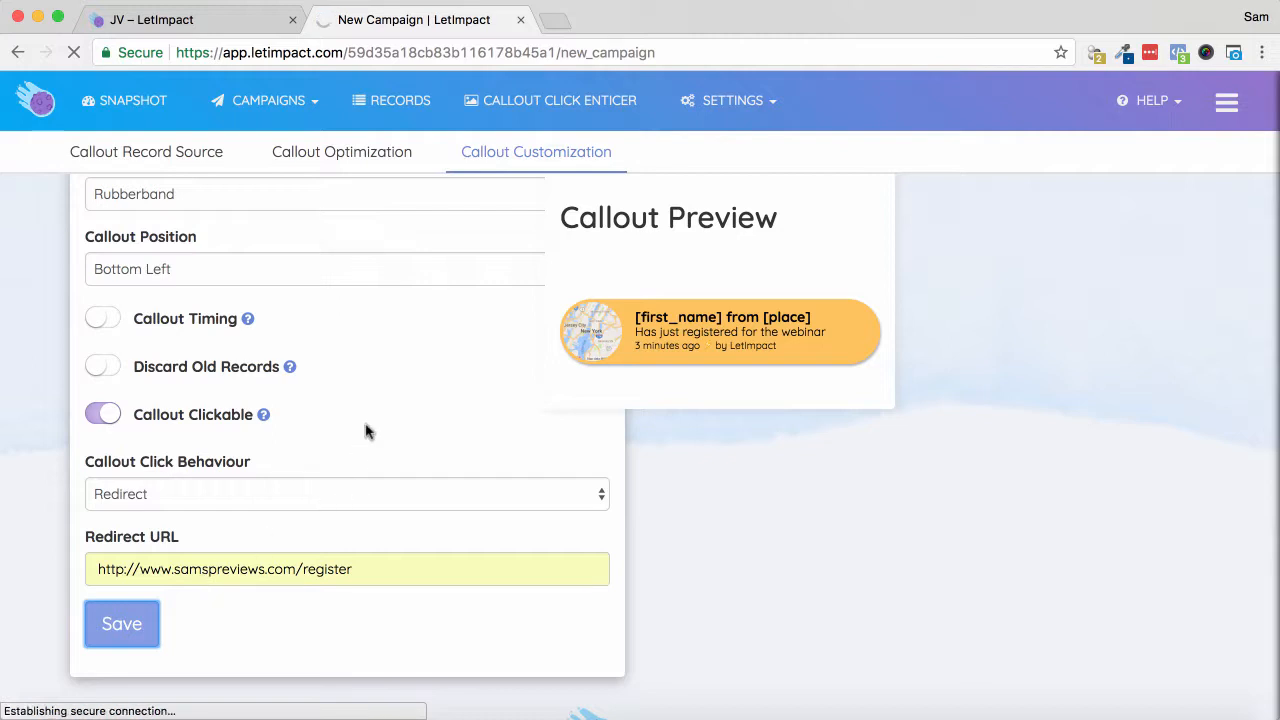
- Open the Callout Click Enticer, try the solid red round play button, and replace it with the red rectangular one
click(522, 105)
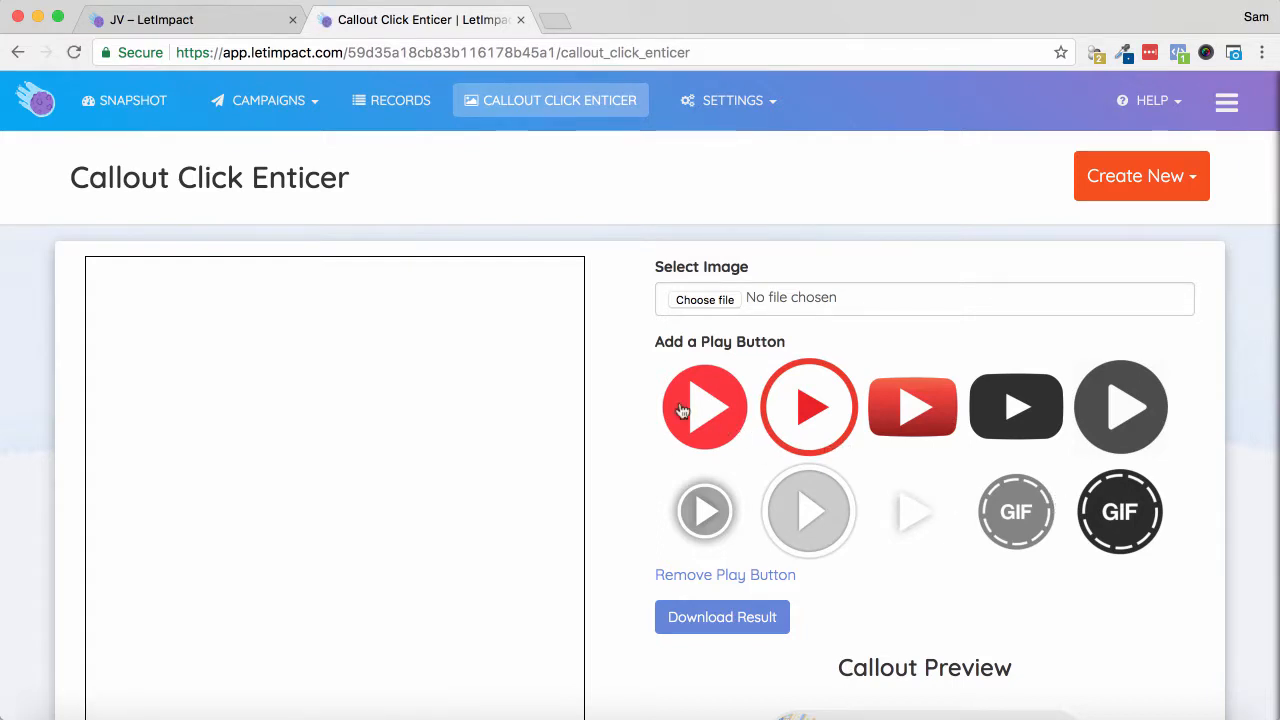
click(681, 443)
scroll(813, 503, down, 3)
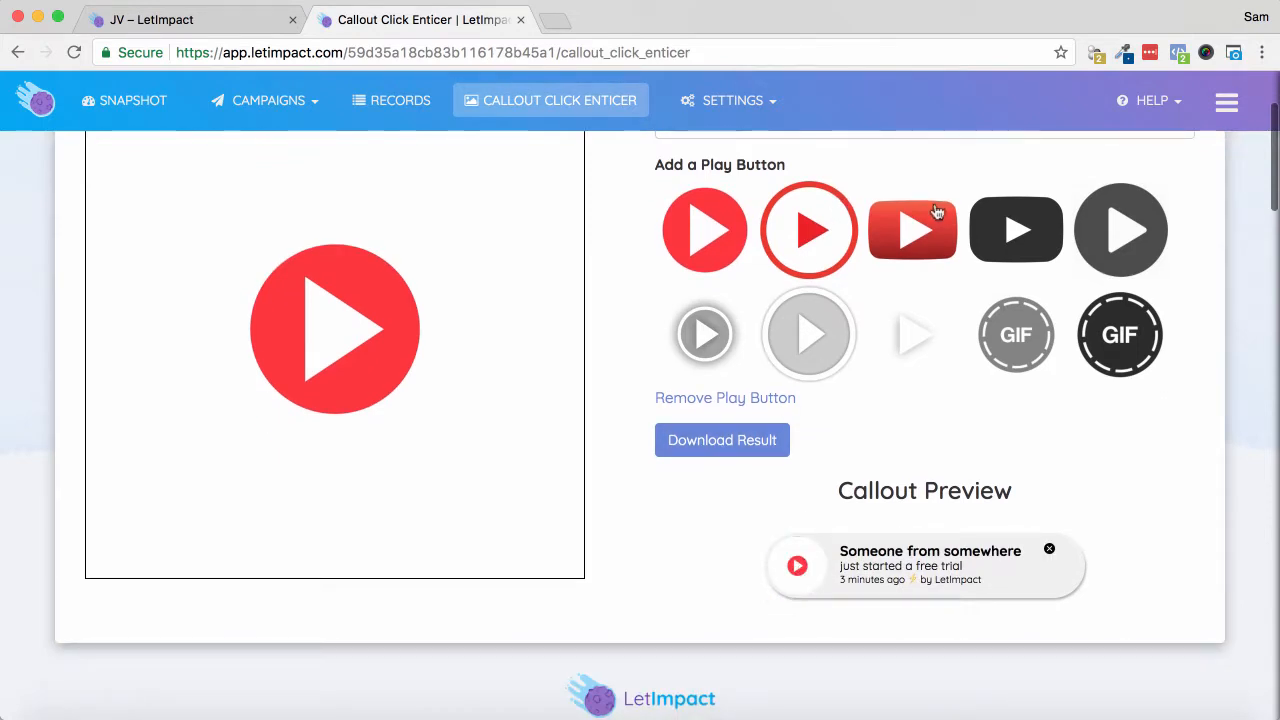
click(932, 213)
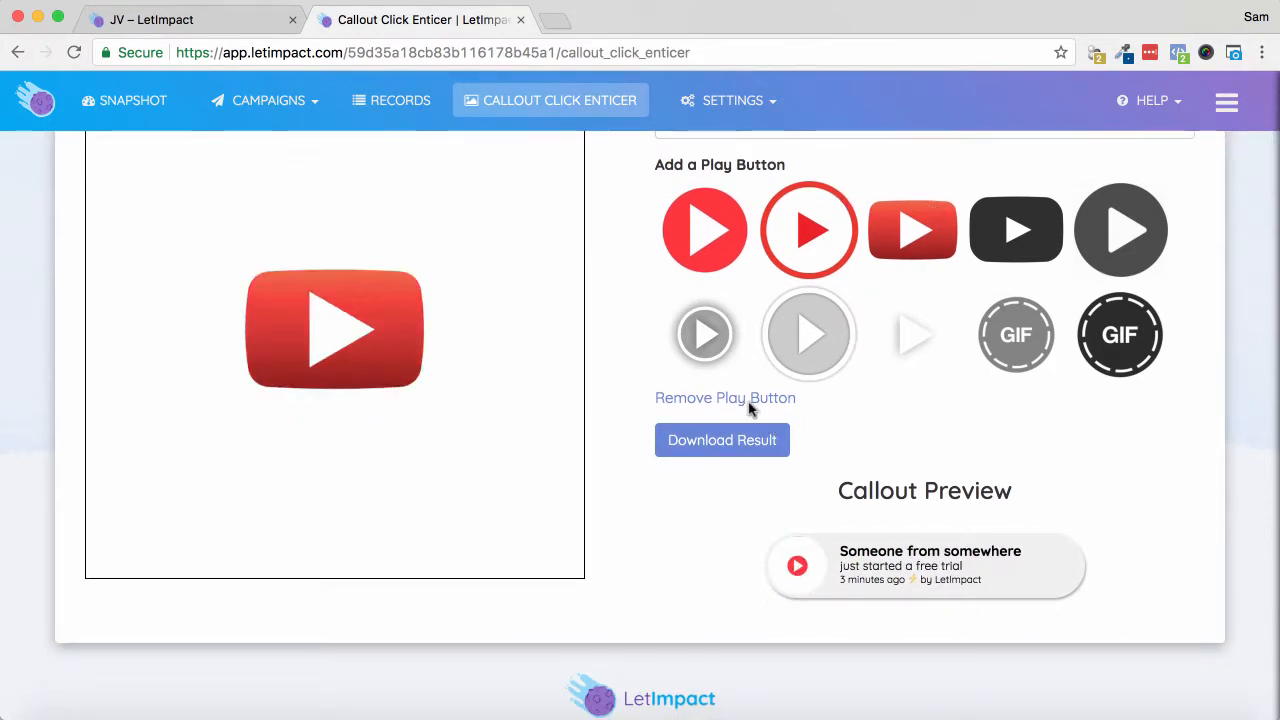
scroll(700, 280, up, 3)
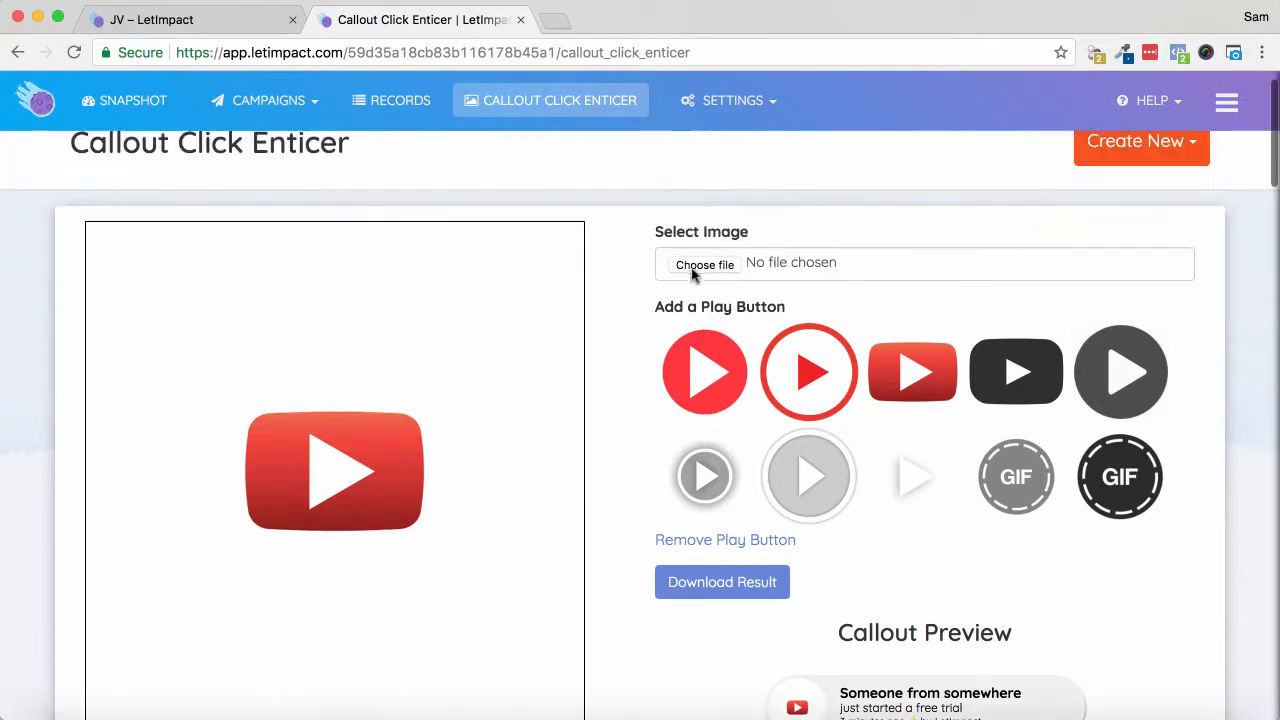
- Examine the Callout Preview to check how the red rectangular play button image looks in the callout
scroll(795, 420, down, 5)
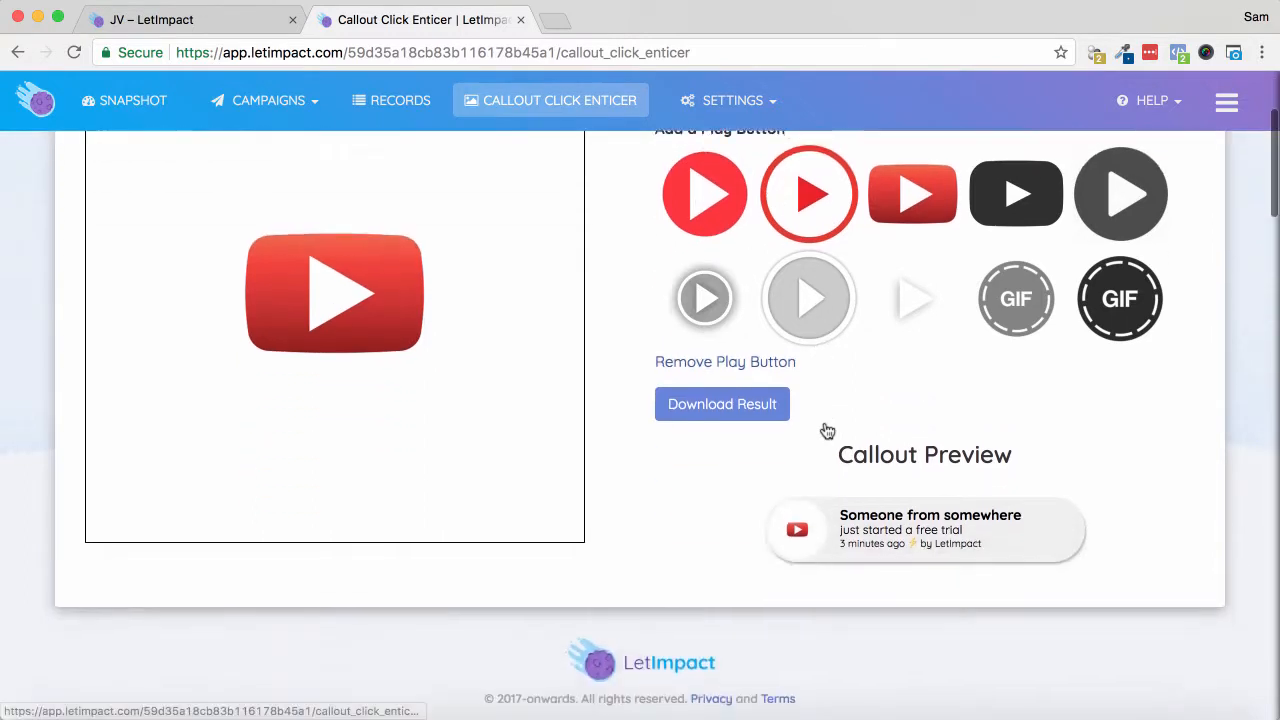
mouse_move(827, 430)
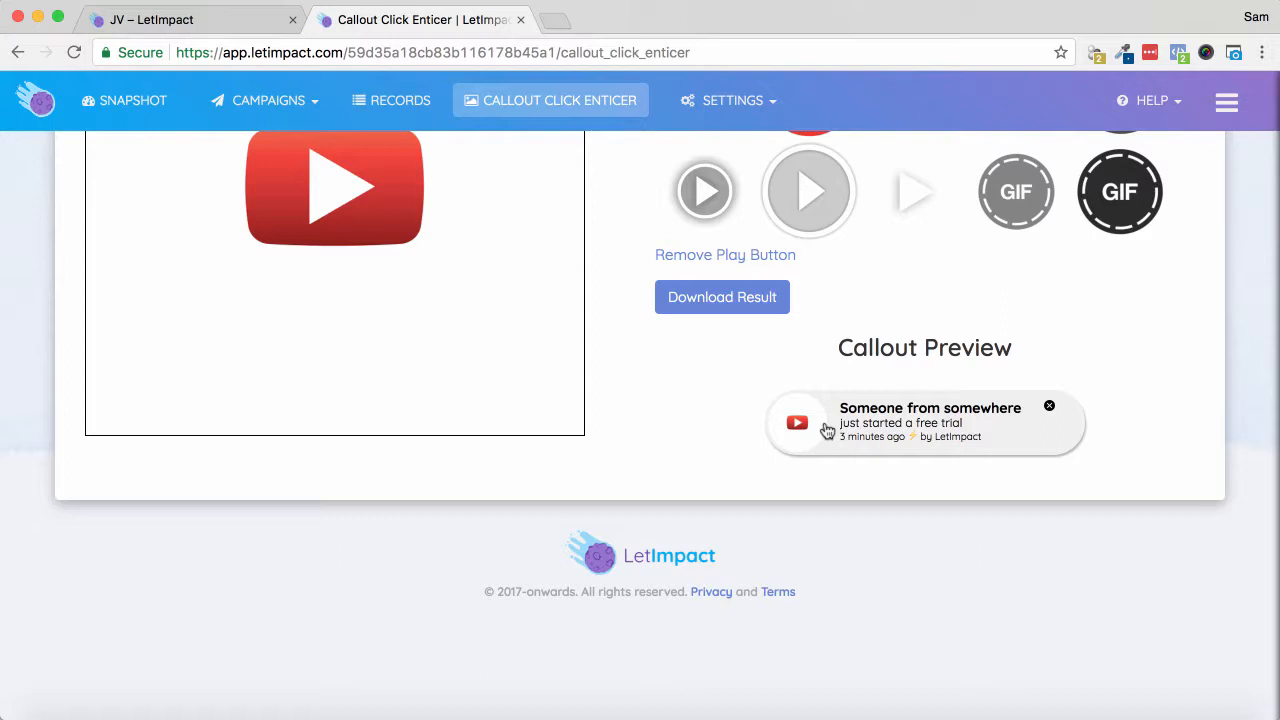
scroll(823, 423, up, 5)
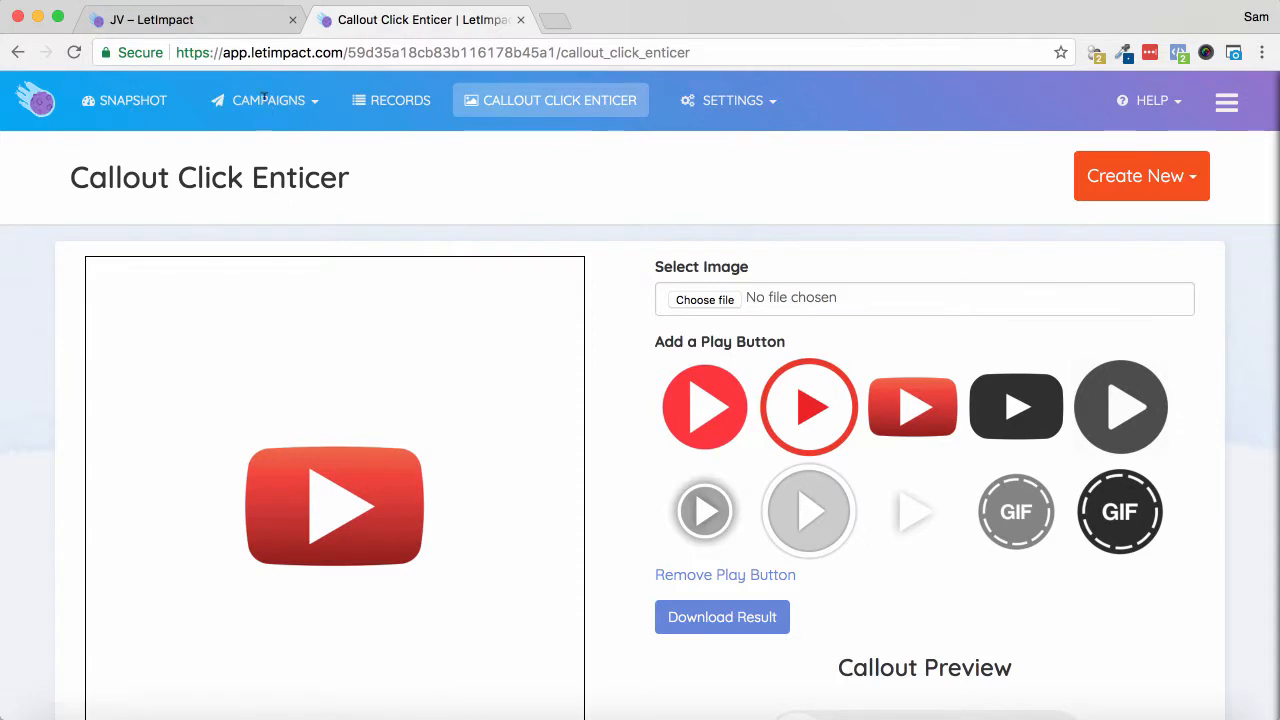
click(310, 103)
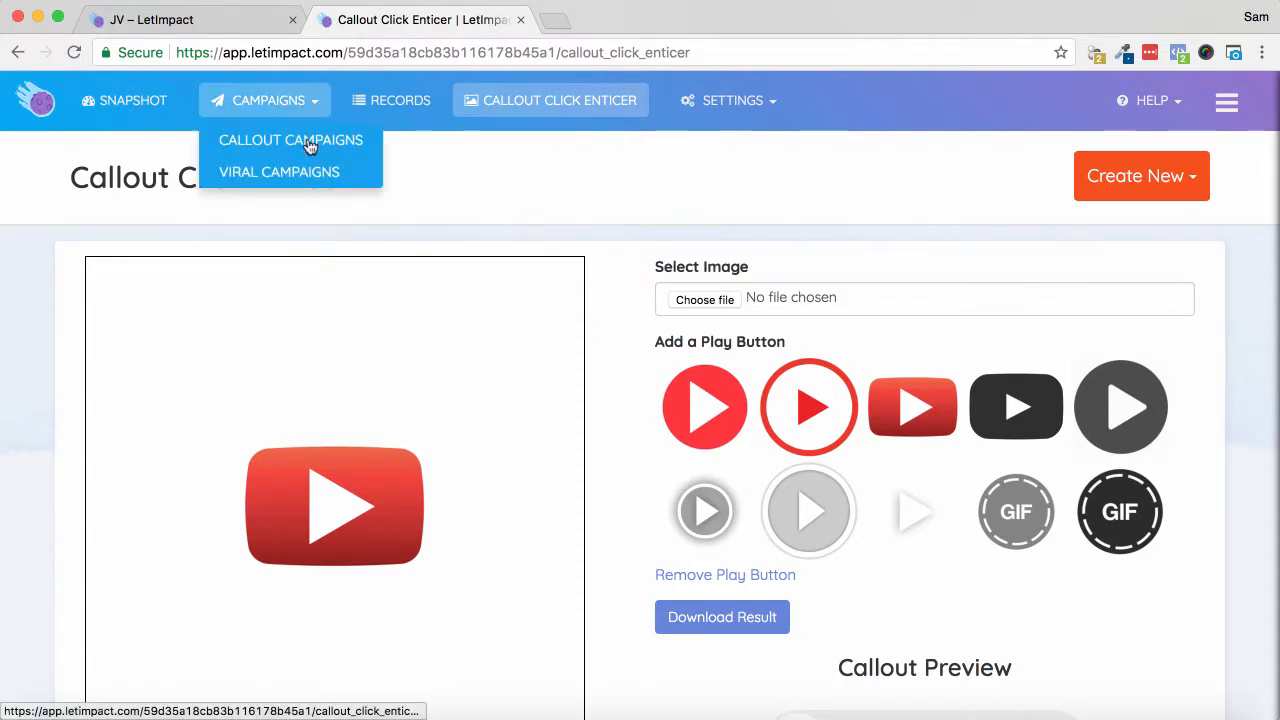
click(417, 165)
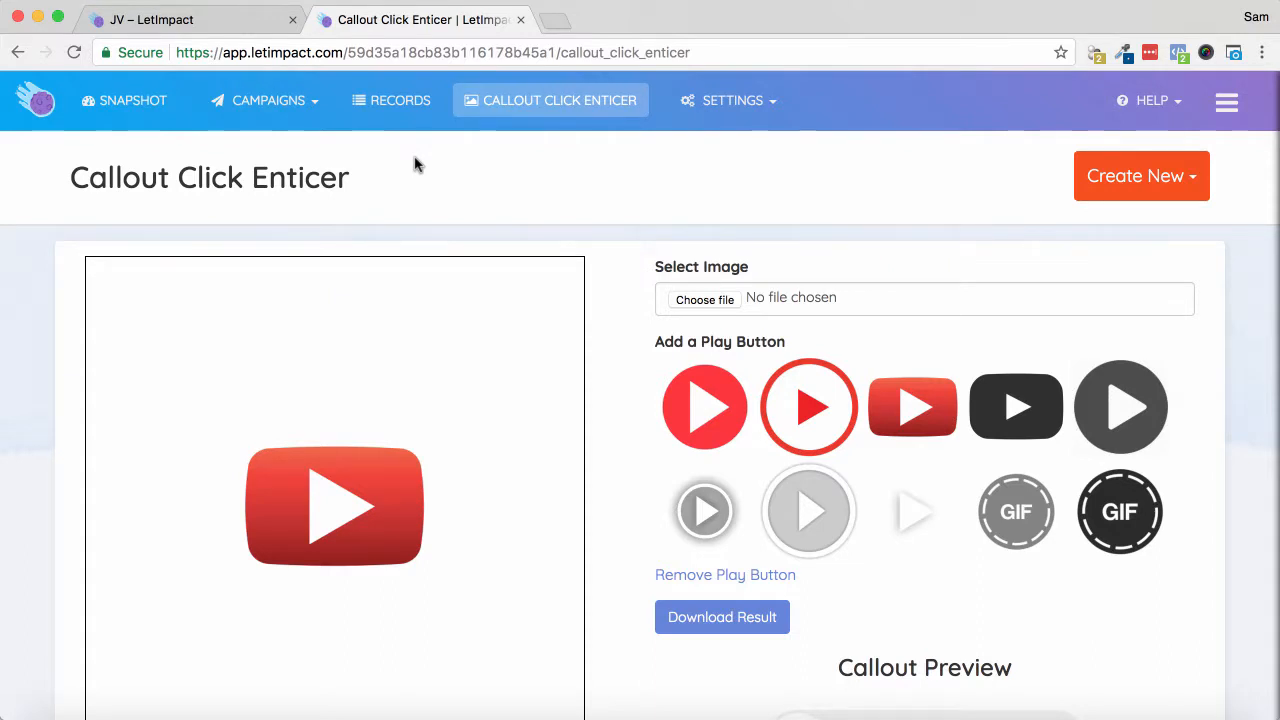
scroll(417, 165, down, 1)
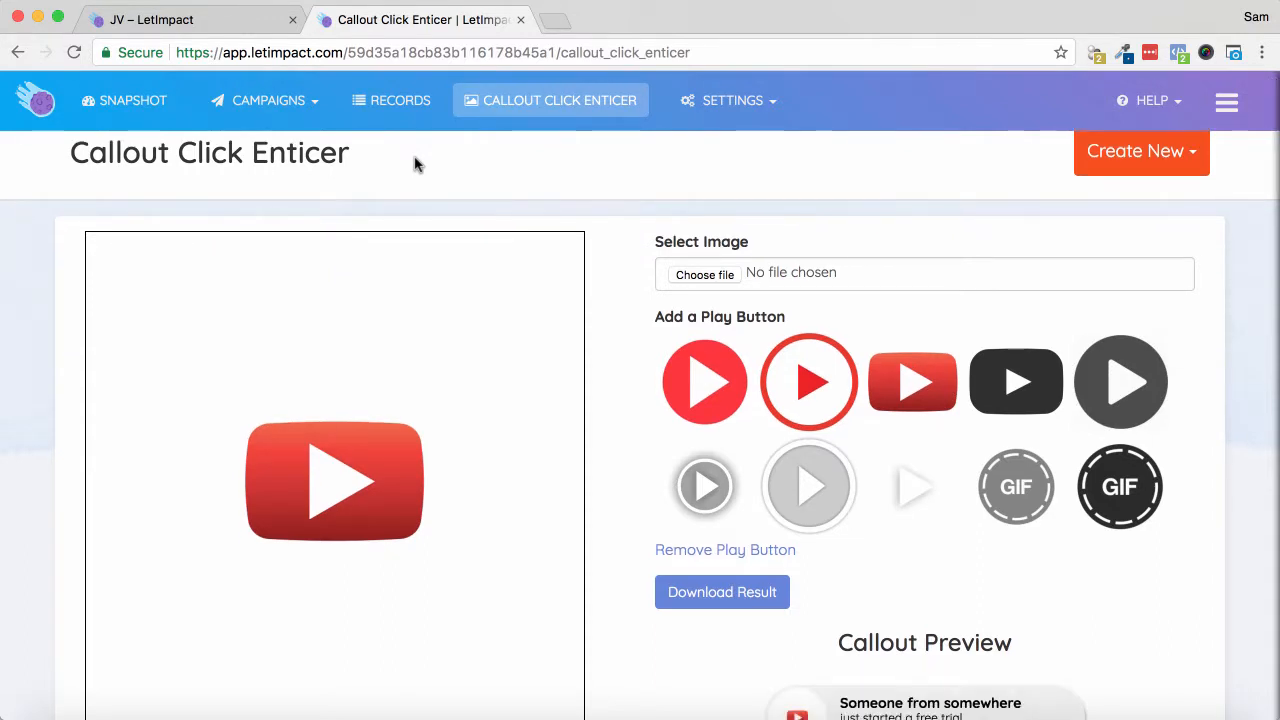